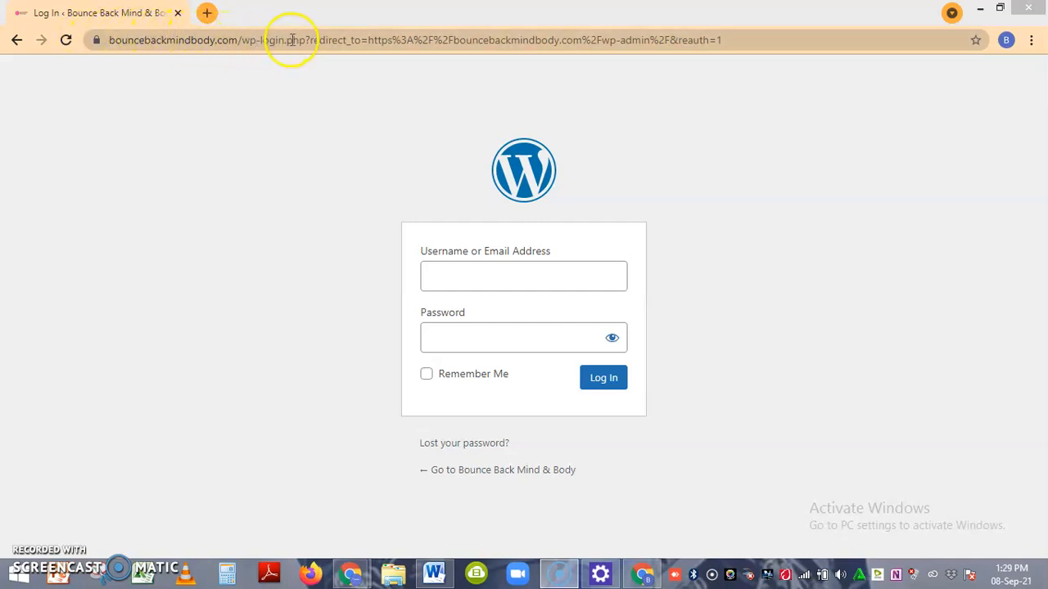
Log in to the WordPress site with the account username and password, and decline the password-saving and notification prompts.
drag(286, 39, 94, 43)
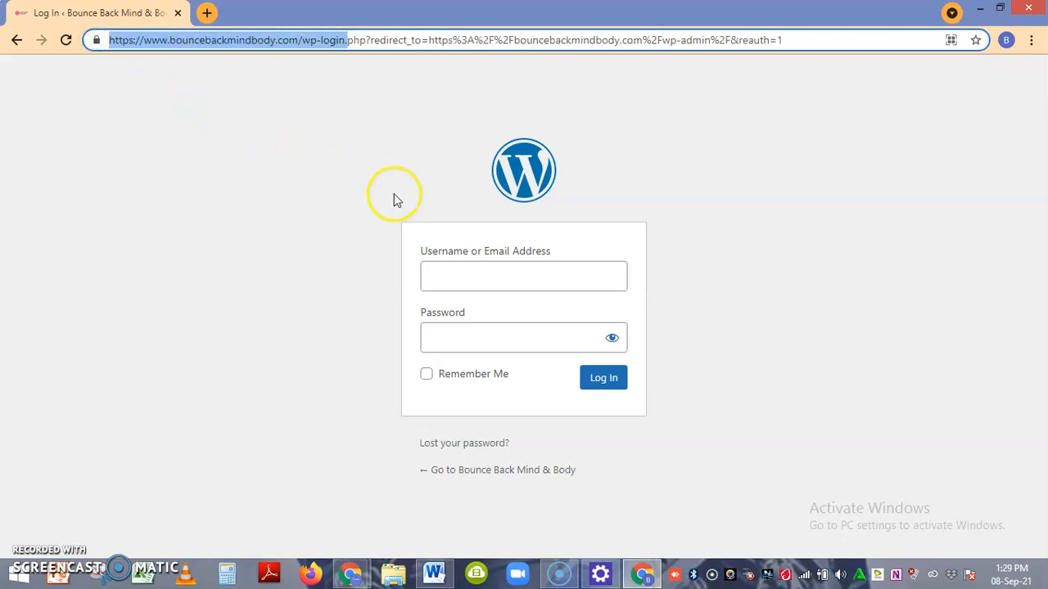
click(479, 279)
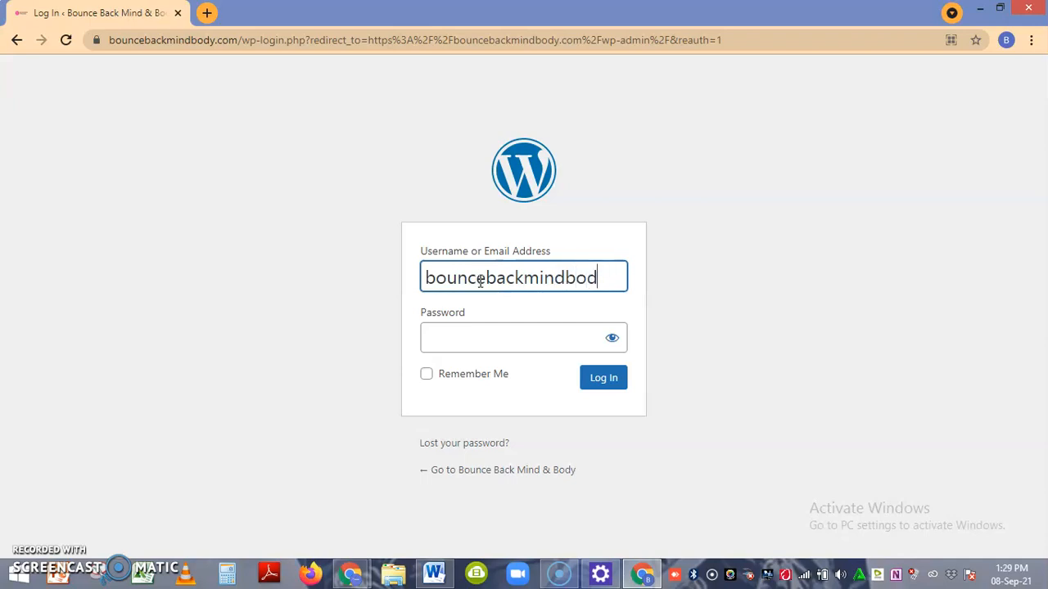
click(459, 341)
text(••)
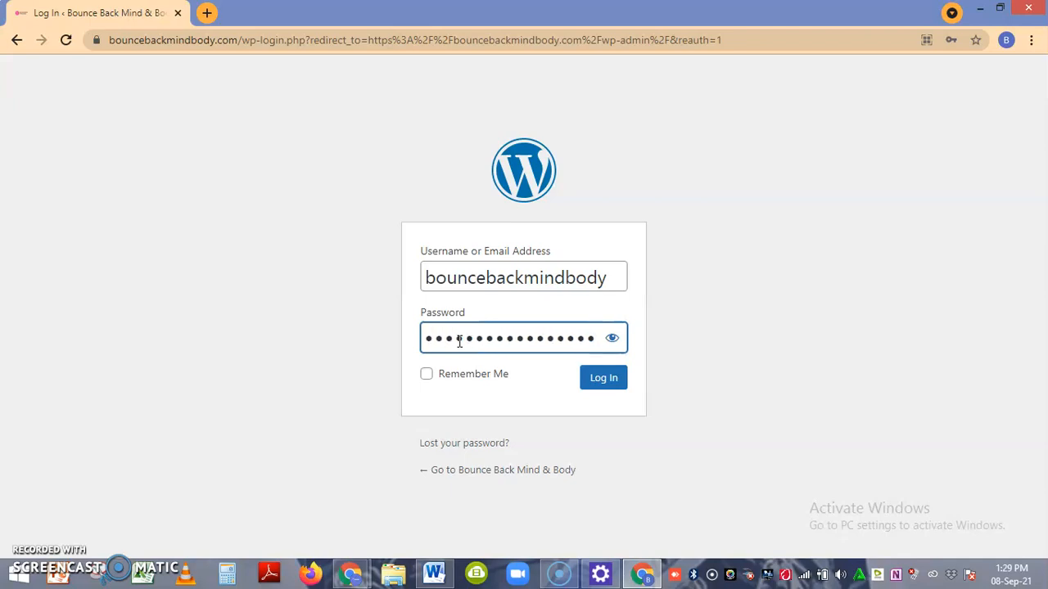
click(605, 381)
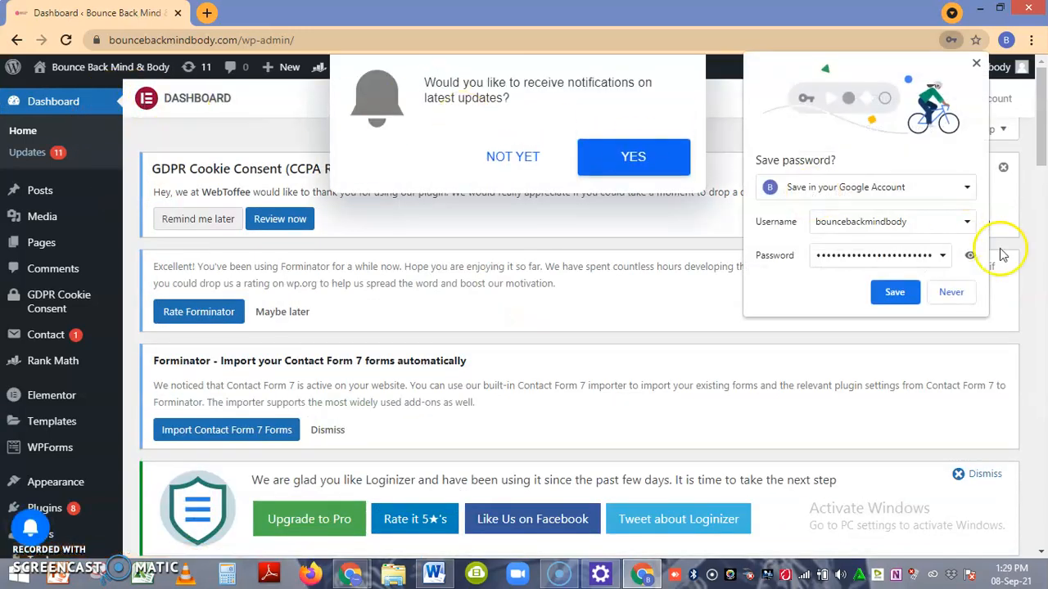
click(943, 297)
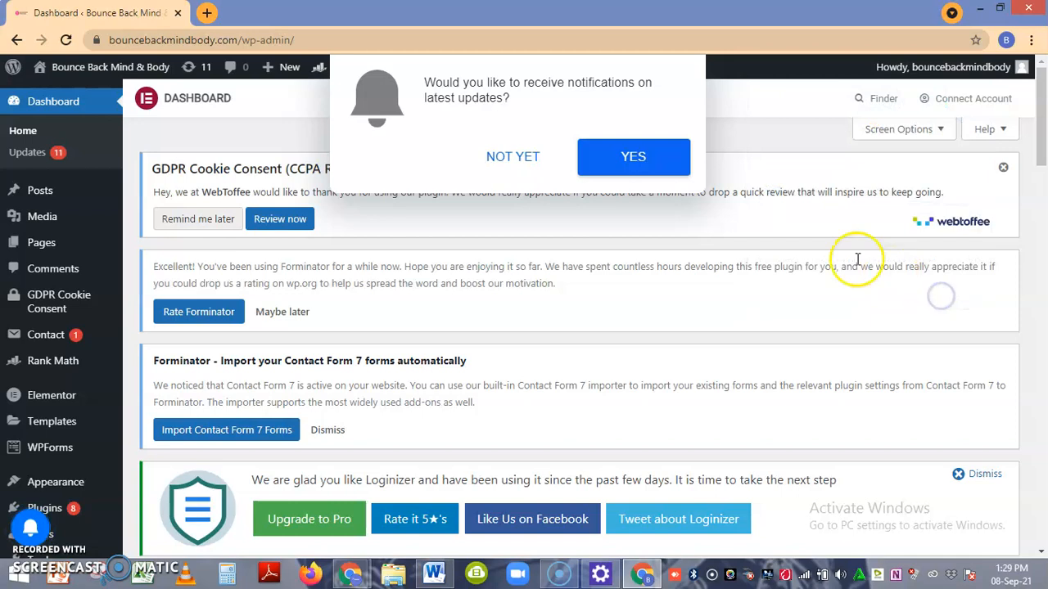
click(488, 156)
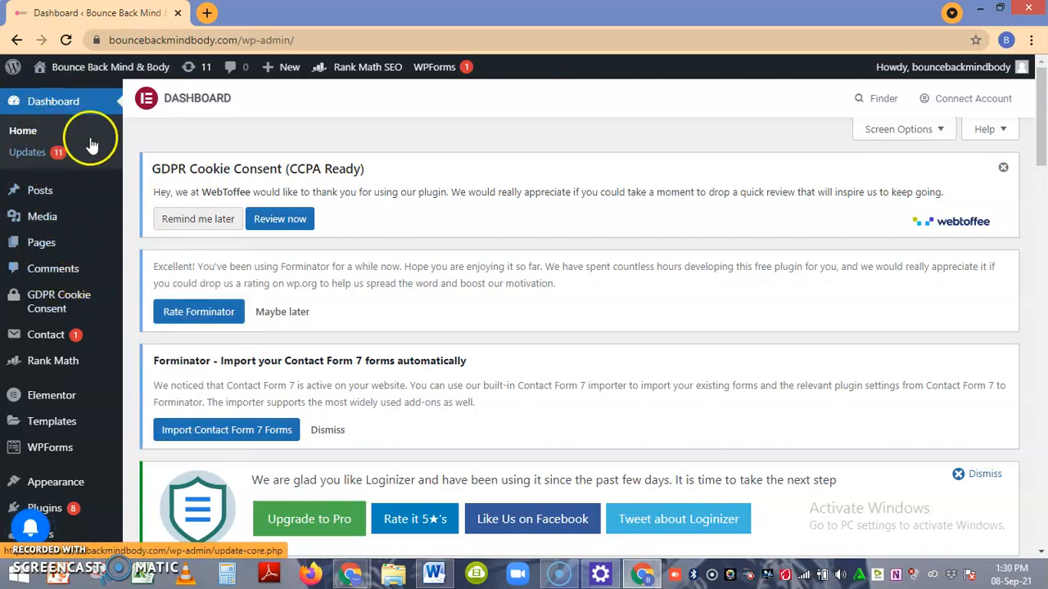
Create a new post and give it the title "Dietary Restrictions For Adults".
mouse_move(75, 203)
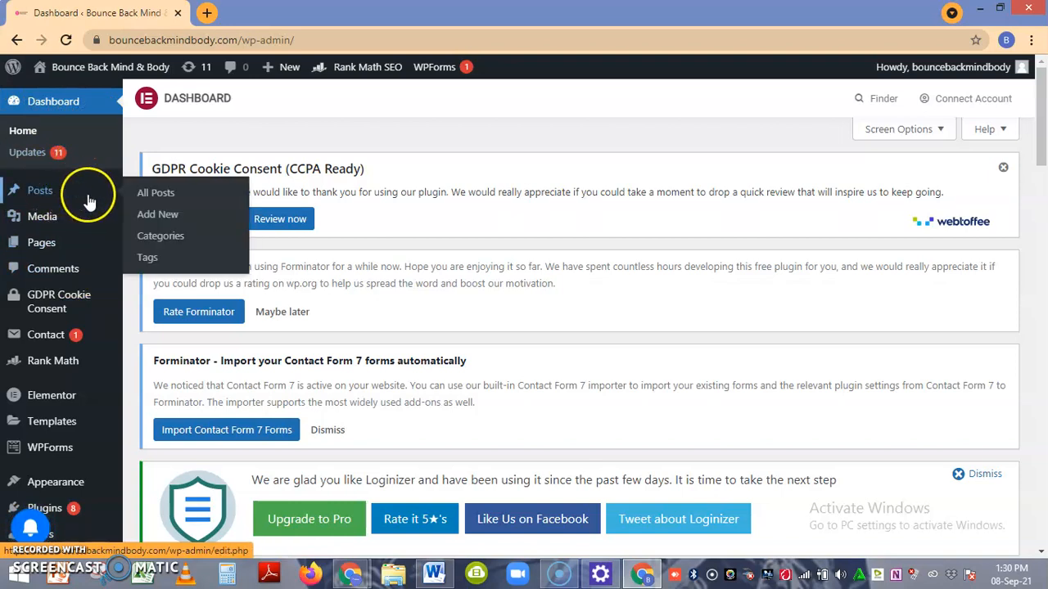
click(164, 214)
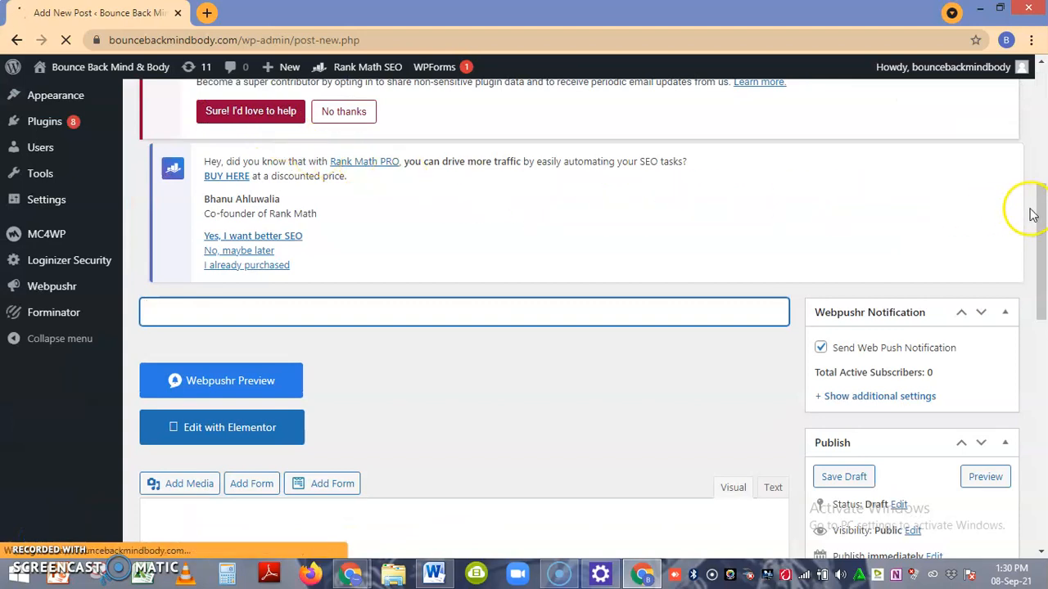
drag(1043, 203, 1044, 280)
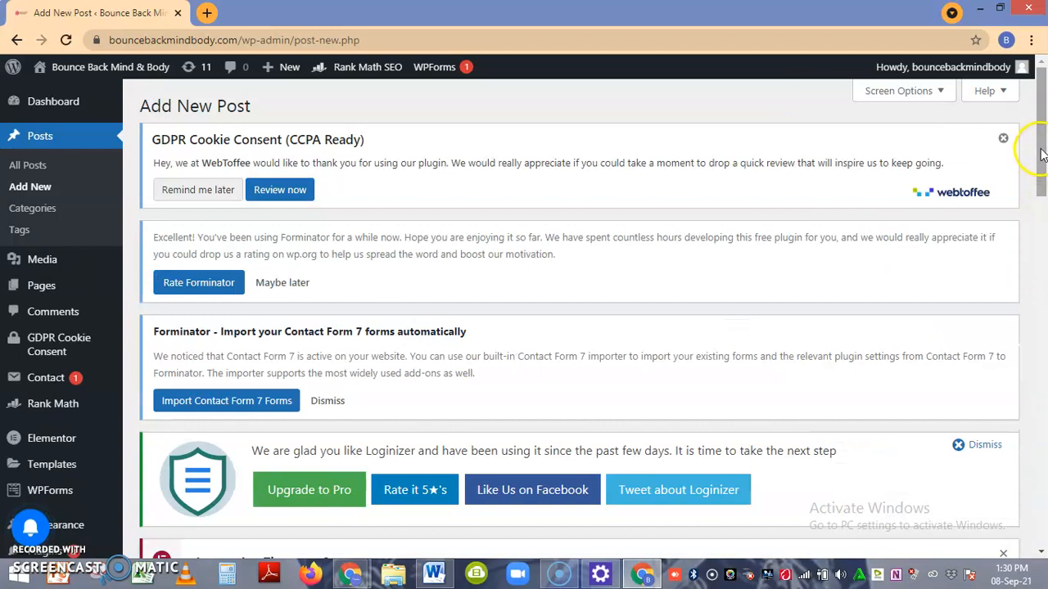
drag(1044, 141, 1041, 269)
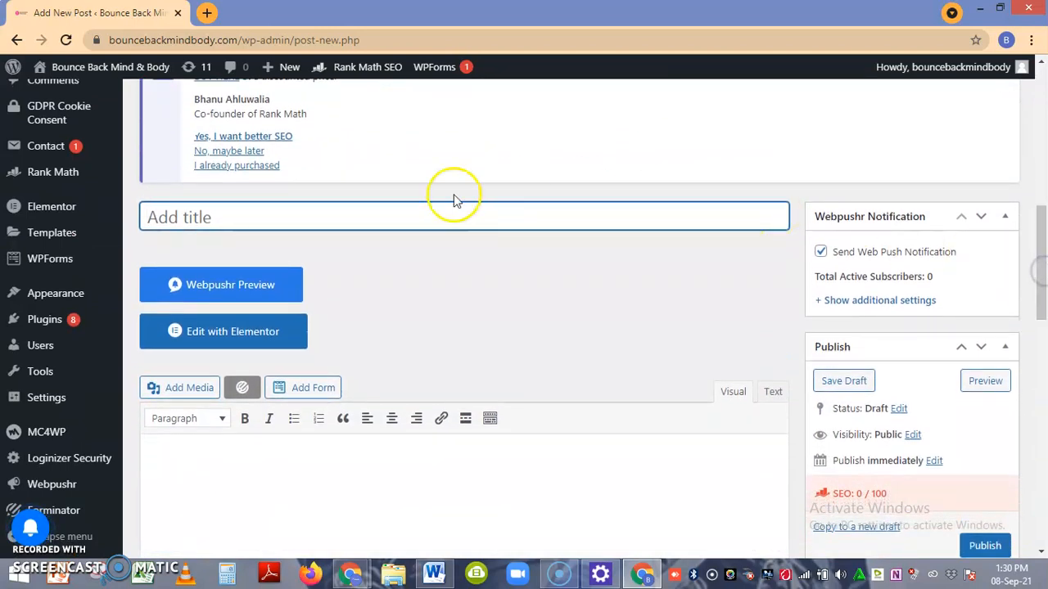
click(166, 220)
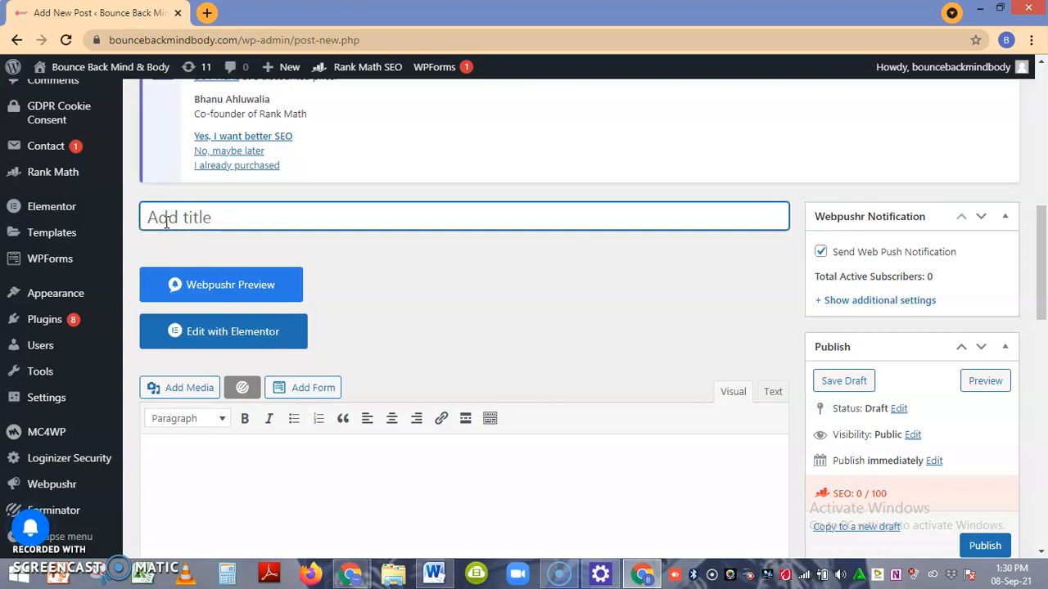
text(Dietary Restrictio)
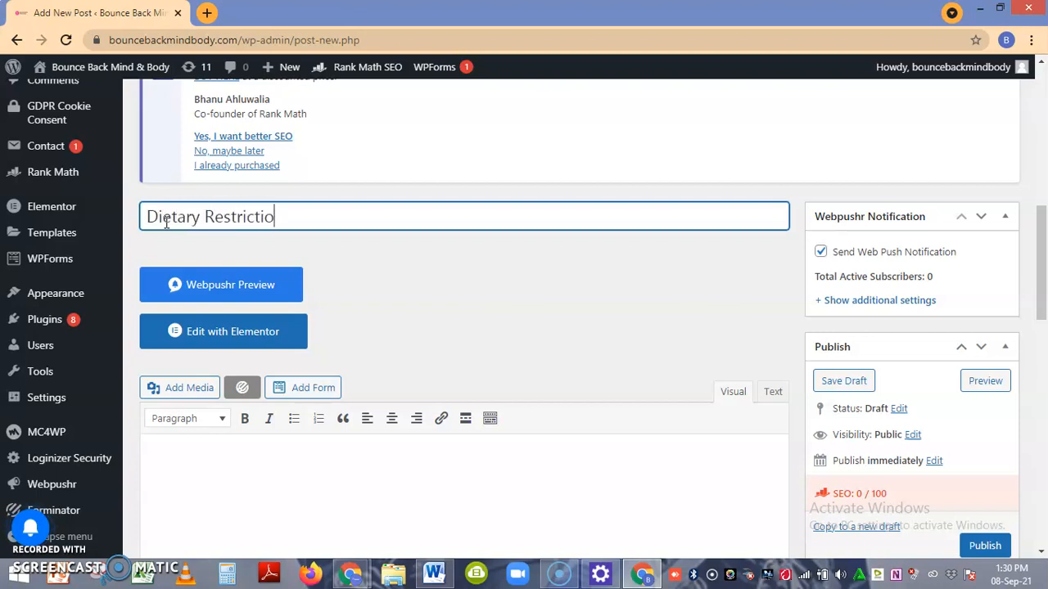
text(ns For Adults)
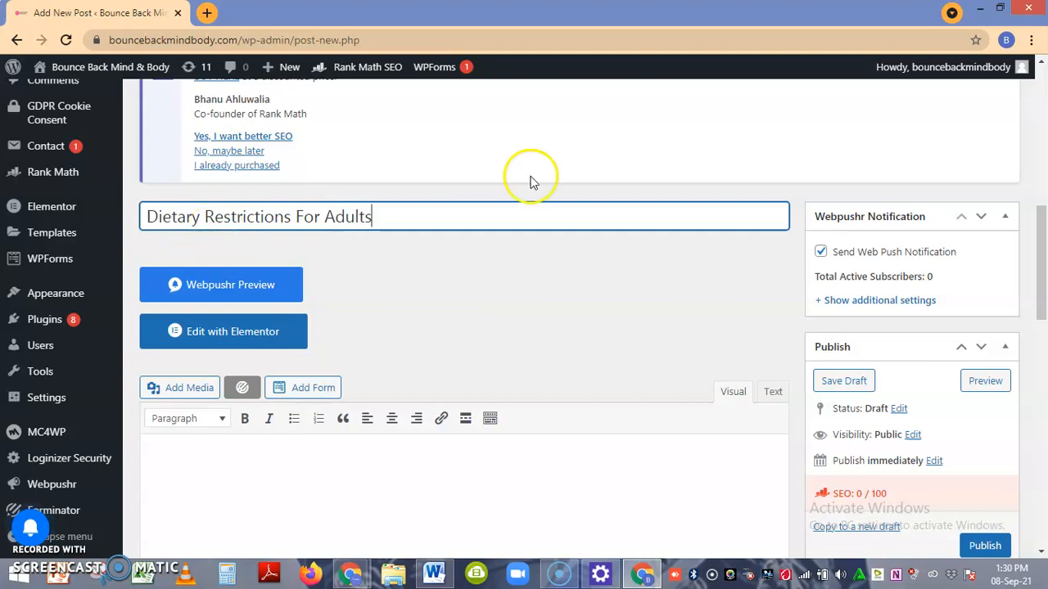
Copy the text of Dietary Restrictions.docx in Word, from the first heading to just before "Pickup and Delivery", into the post's body in the browser.
drag(1042, 234, 1041, 283)
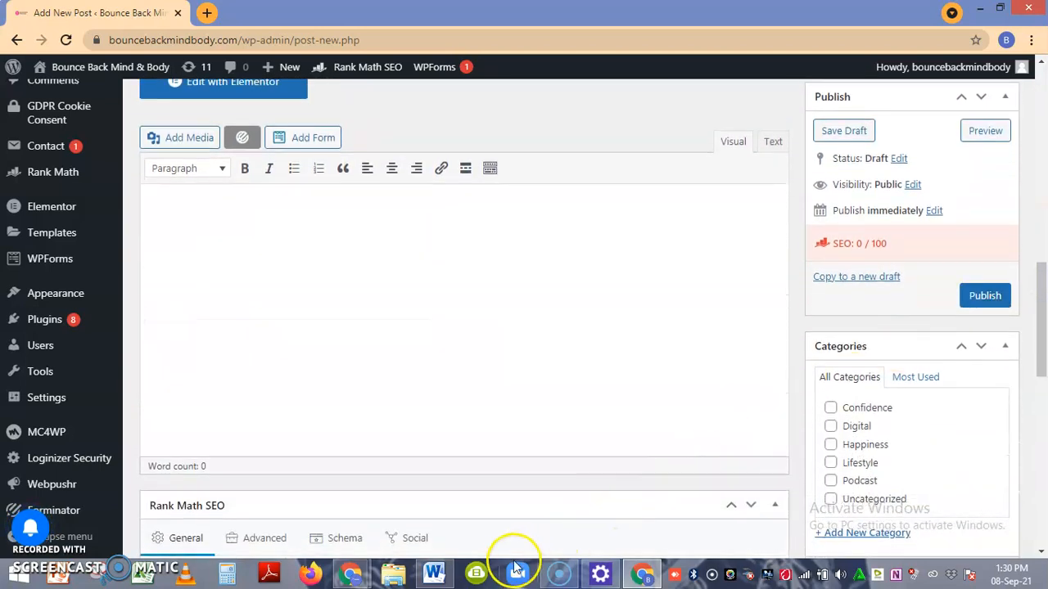
click(437, 574)
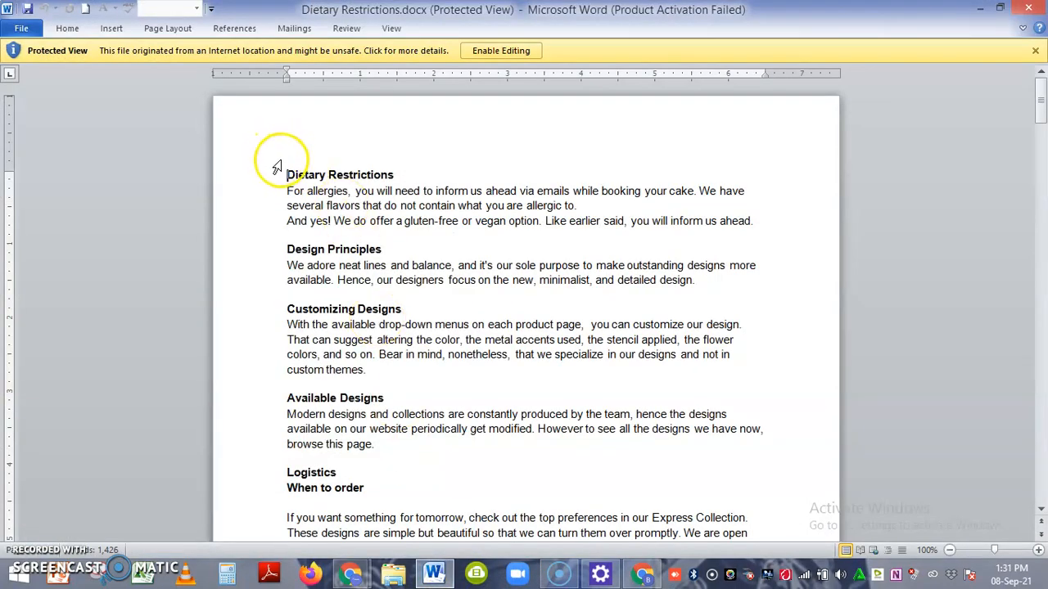
drag(282, 175, 769, 490)
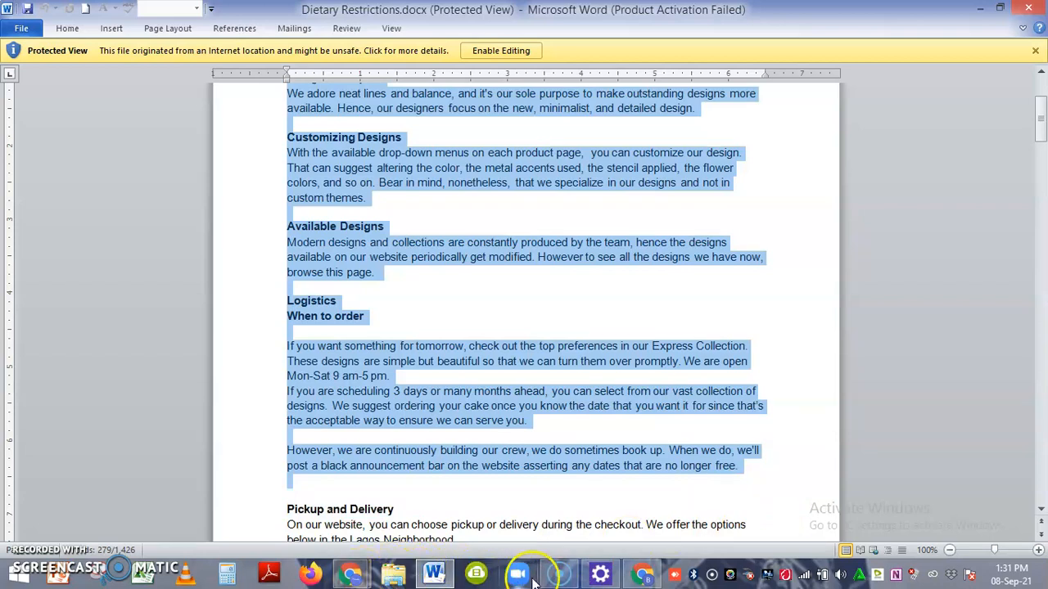
click(642, 573)
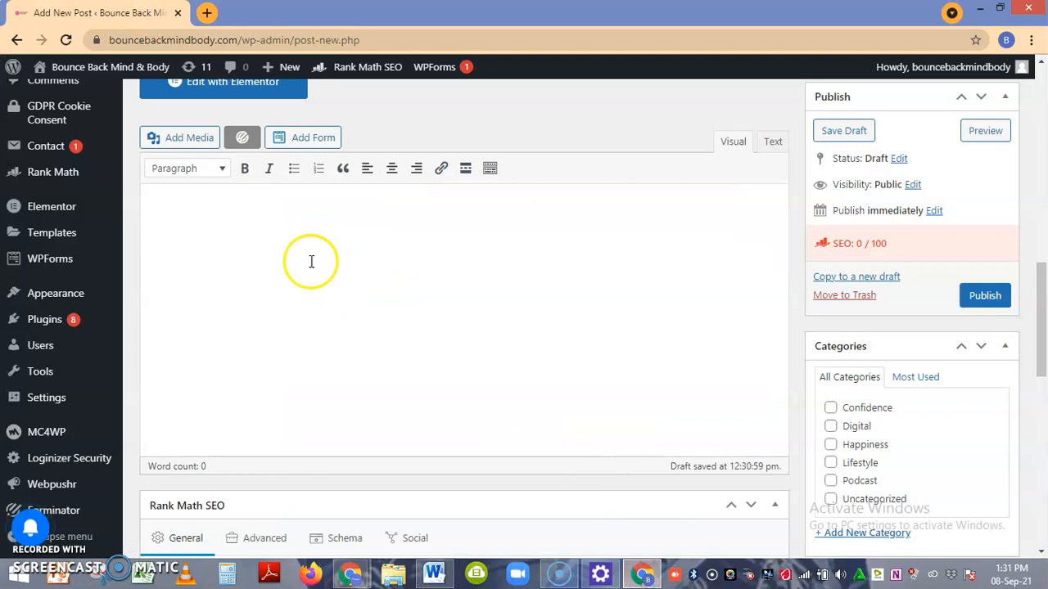
click(154, 193)
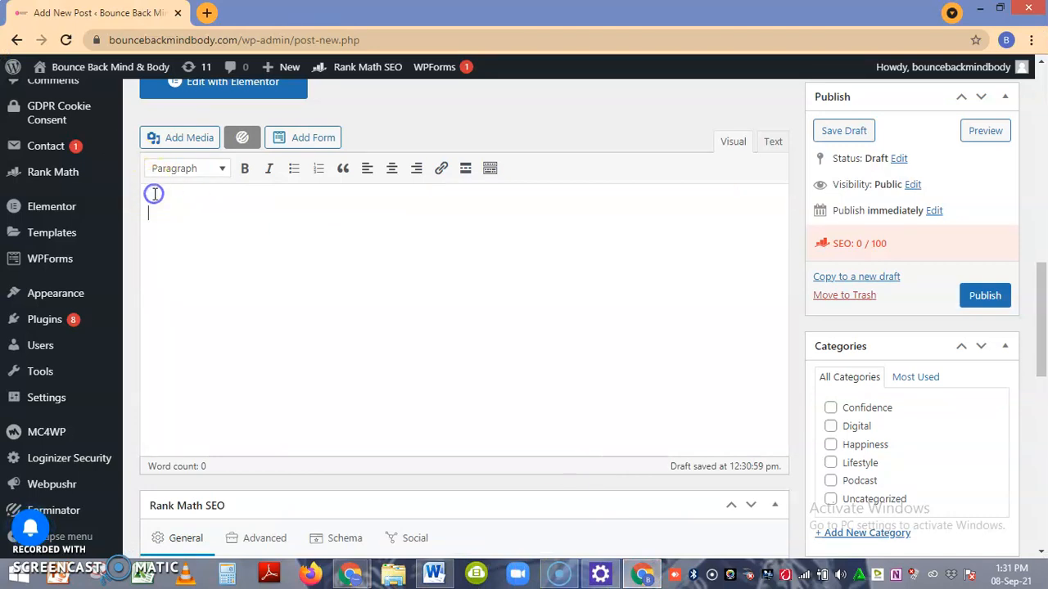
key(ctrl+v)
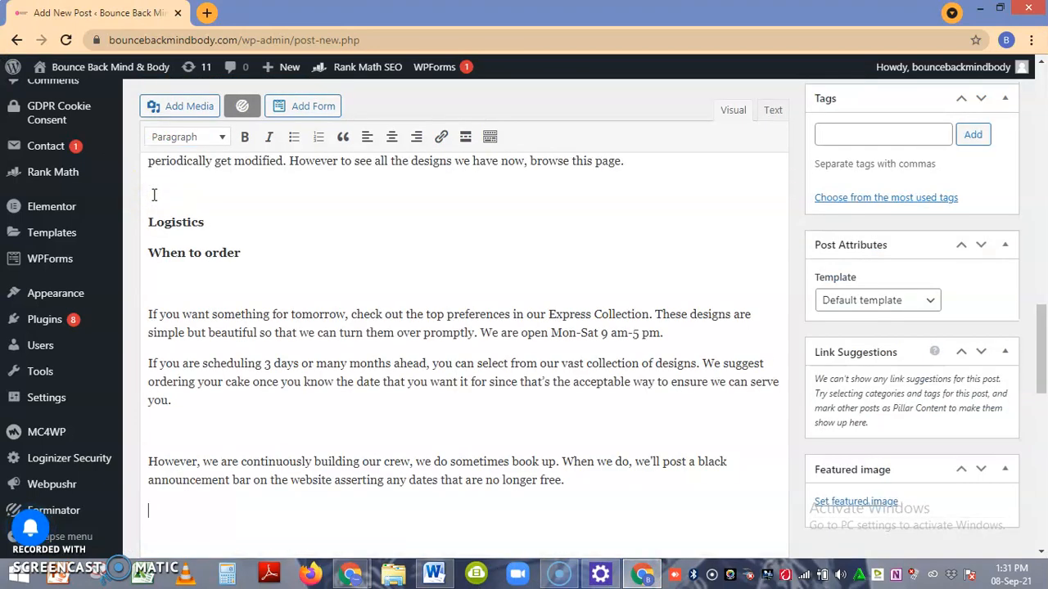
Try bold and italic on the opening text under the "Dietary Restrictions" heading and remove both formats again.
drag(1041, 360, 1045, 246)
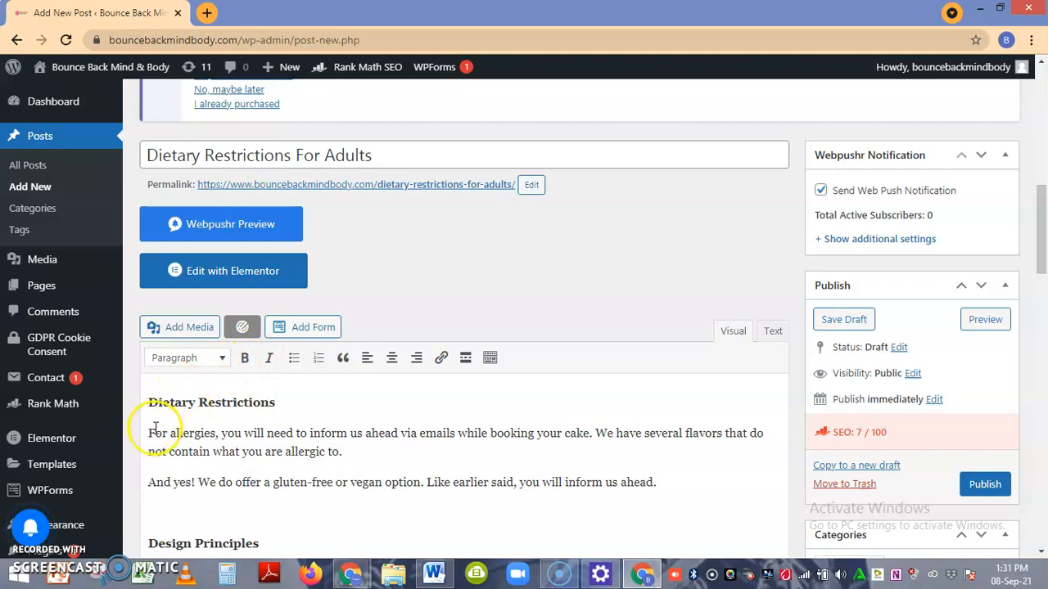
drag(150, 432, 235, 449)
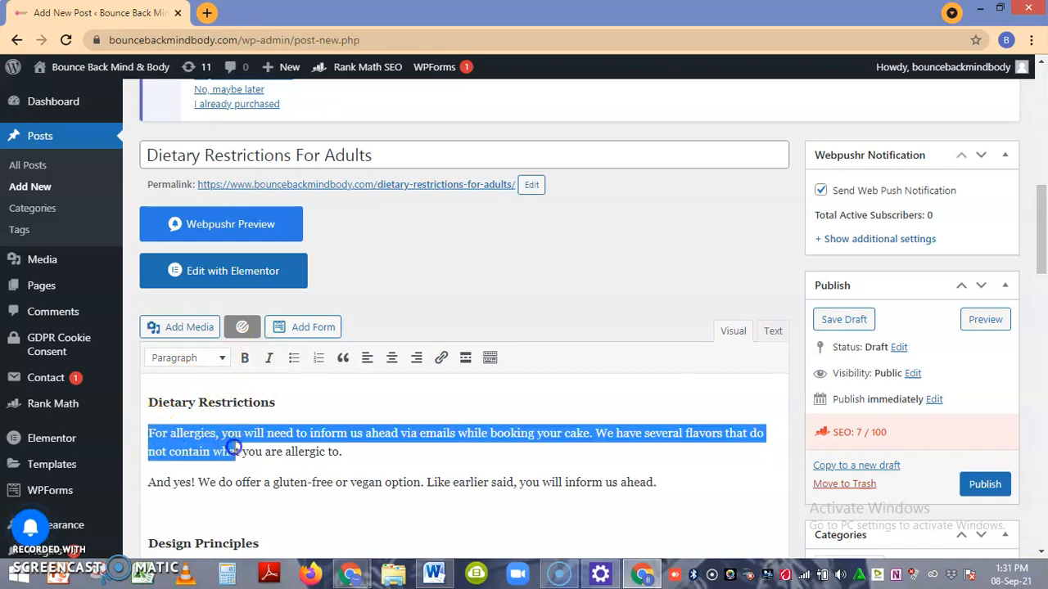
click(245, 359)
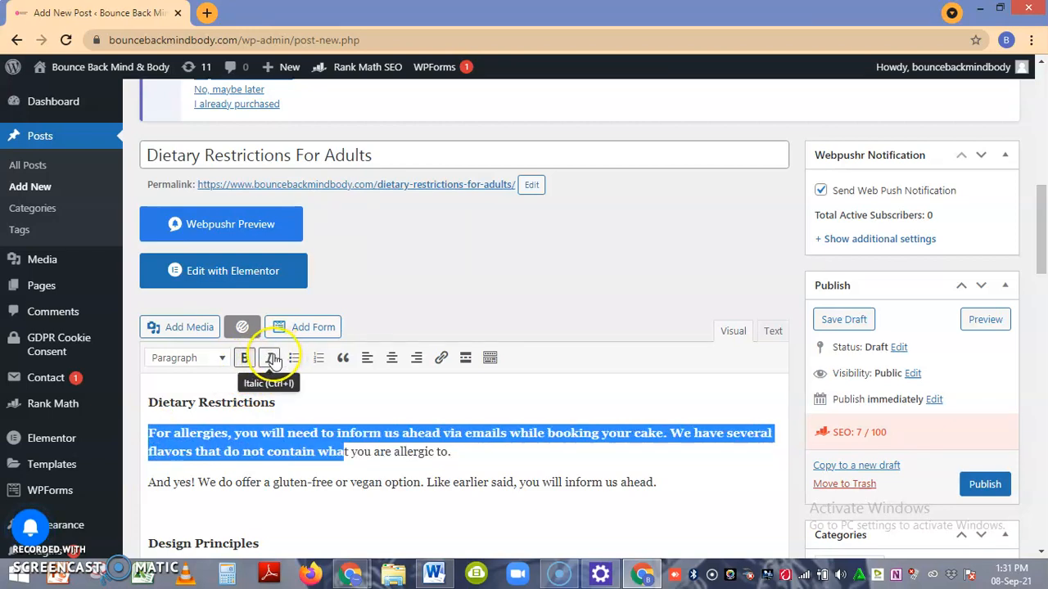
click(270, 358)
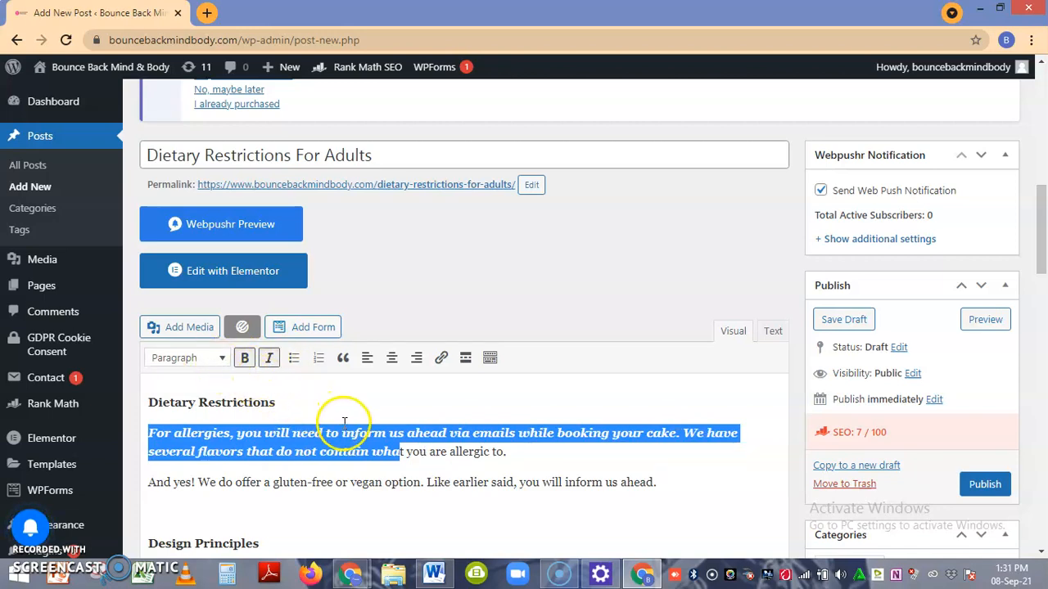
click(249, 363)
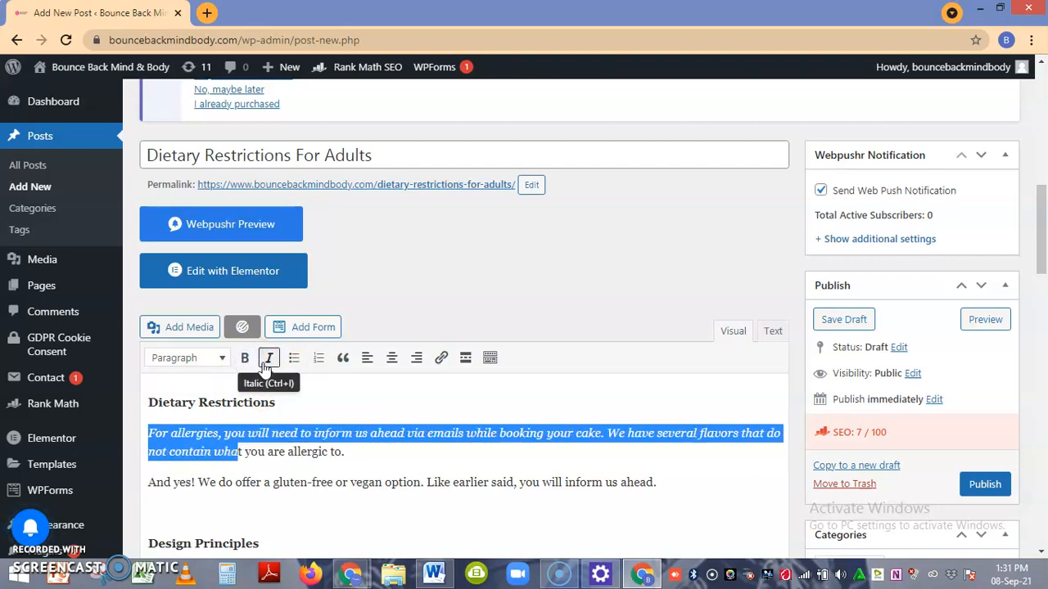
click(268, 365)
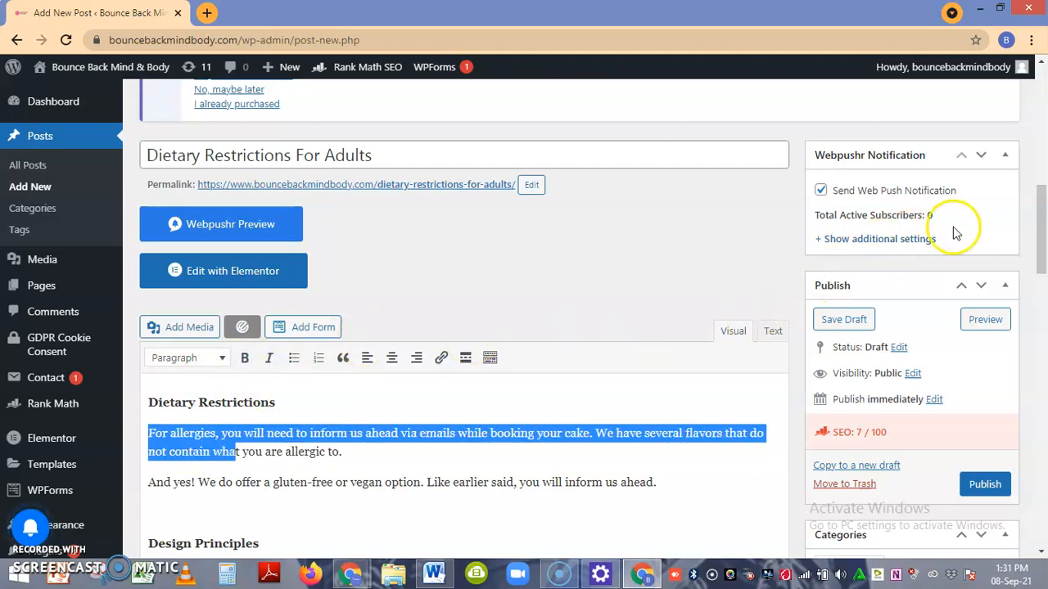
Assign the post to the Lifestyle category.
drag(1041, 211, 1023, 249)
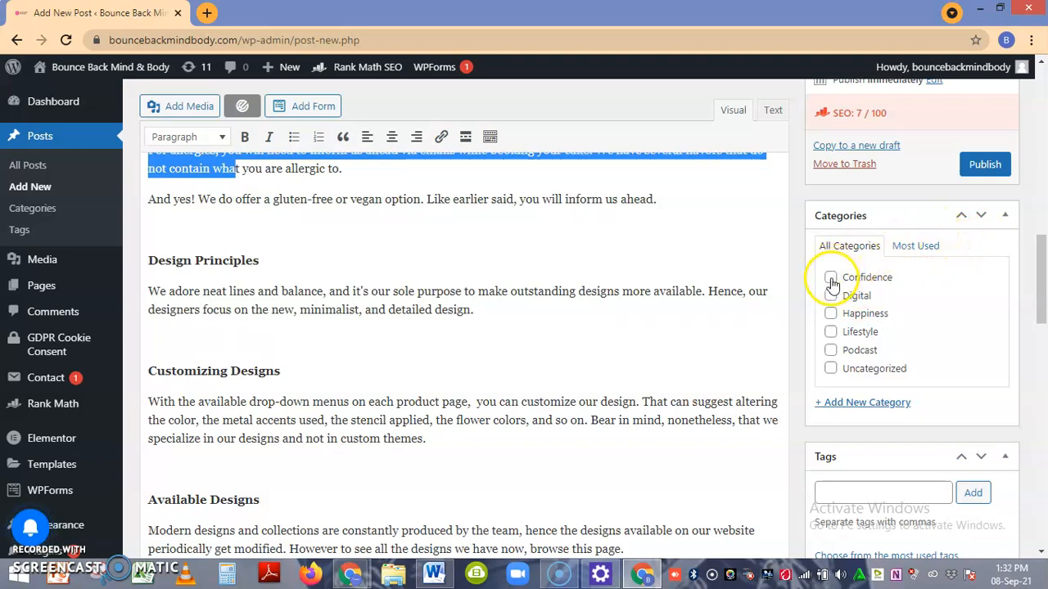
click(831, 336)
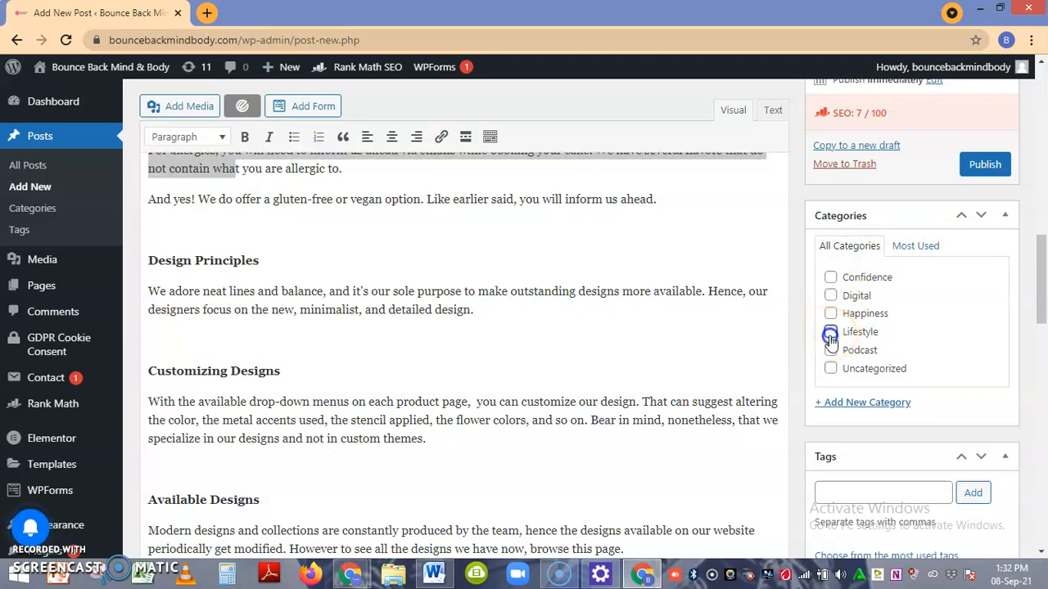
Set pexels-emmy-e-2381069-scaled.jpg, the portrait in a light grey blazer, from the media library as the post's featured image.
drag(1042, 248, 1042, 280)
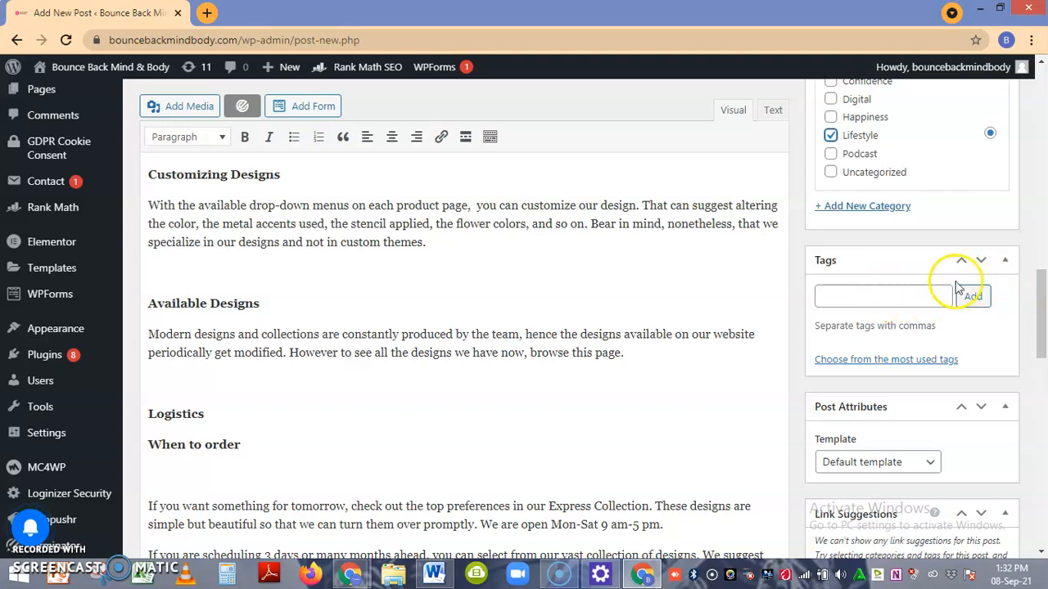
drag(1042, 287, 1033, 320)
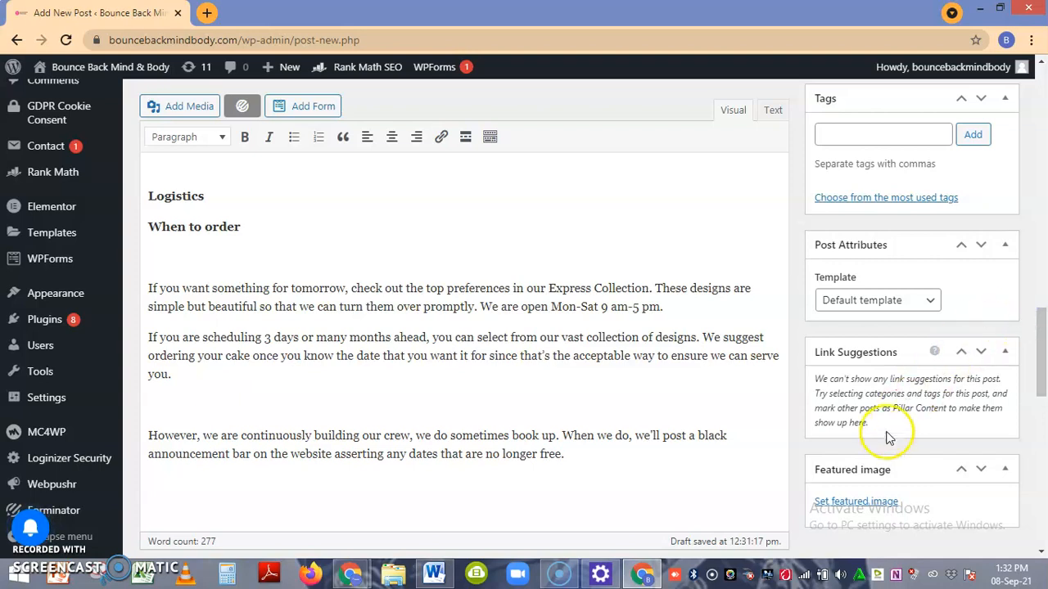
click(856, 502)
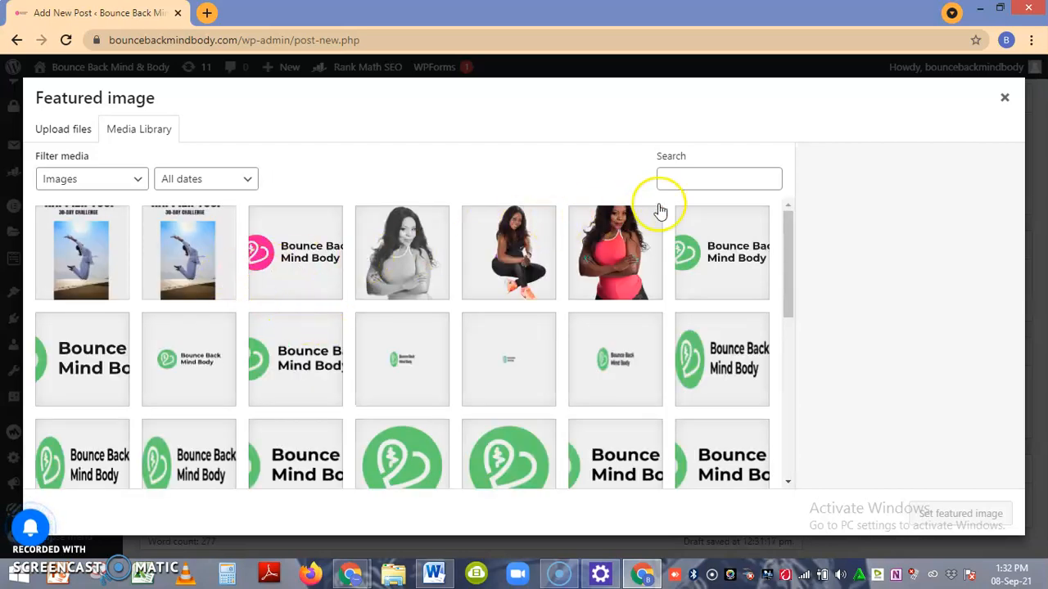
click(788, 231)
mouse_move(788, 231)
mouse_down()
mouse_move(785, 370)
mouse_move(791, 221)
mouse_up()
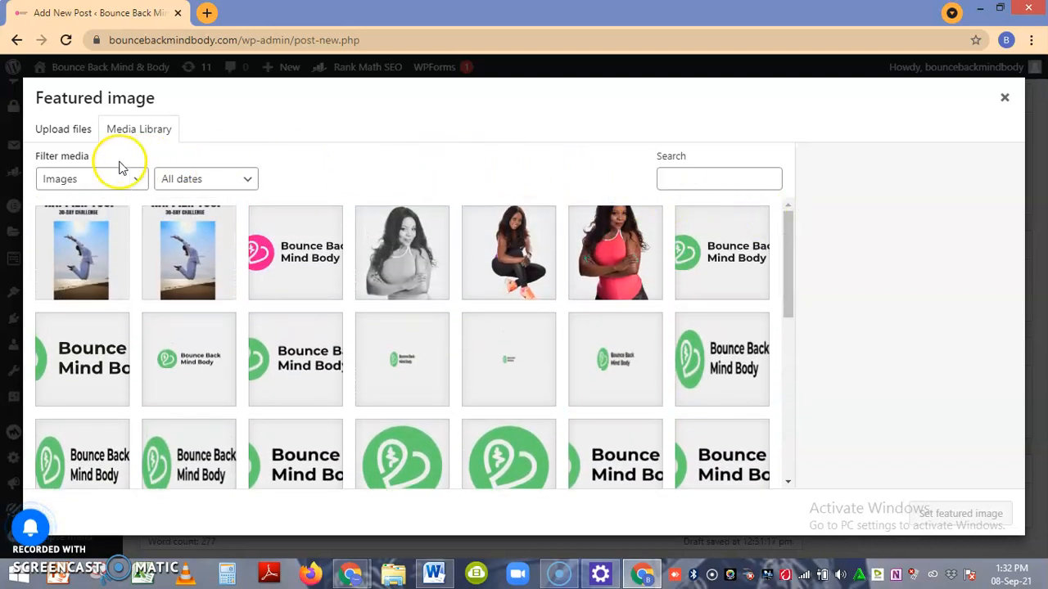
click(70, 135)
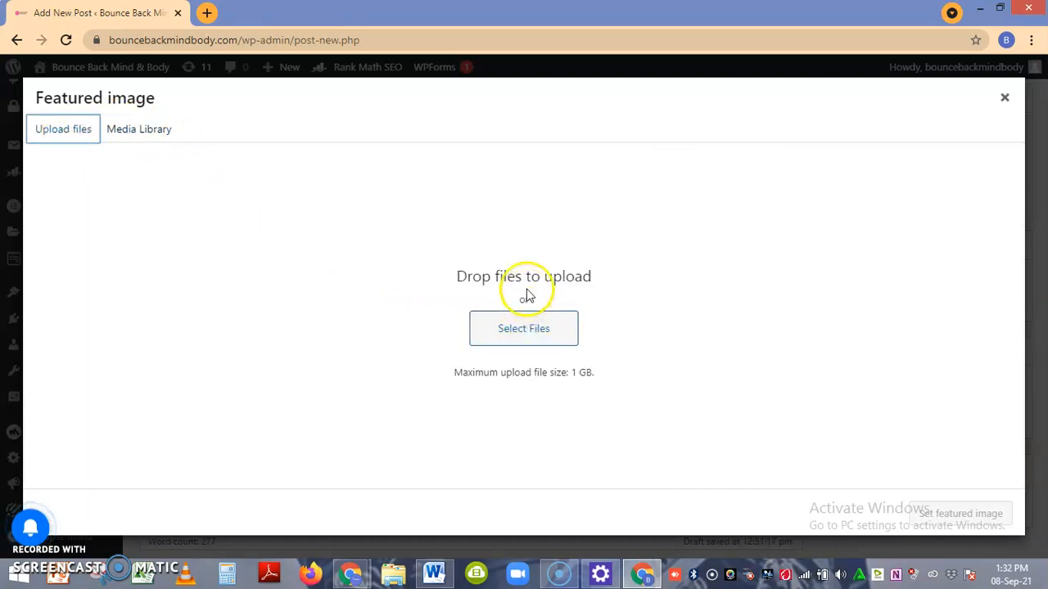
click(150, 139)
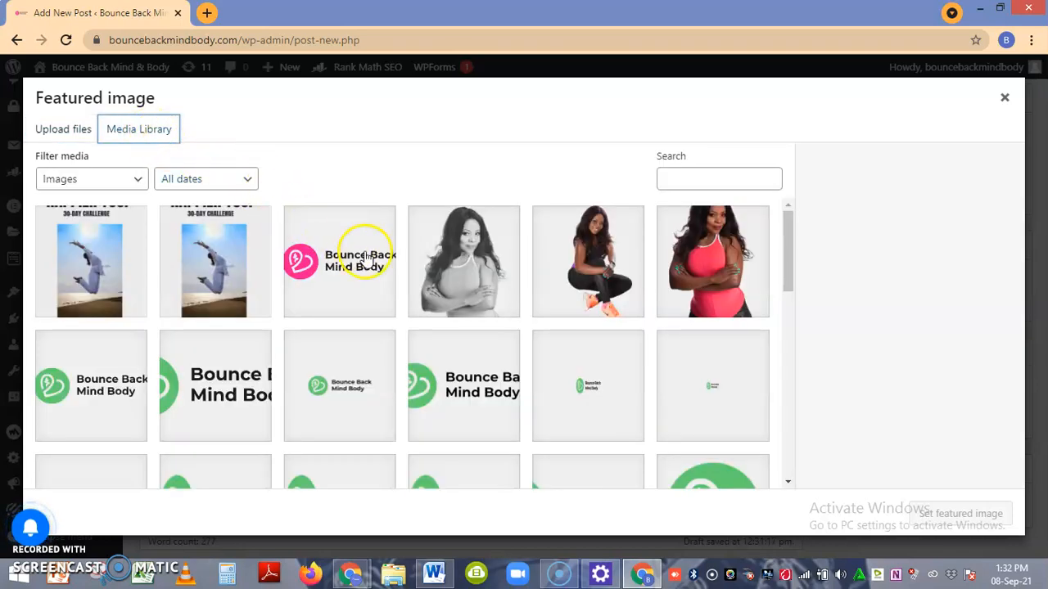
drag(786, 250, 781, 419)
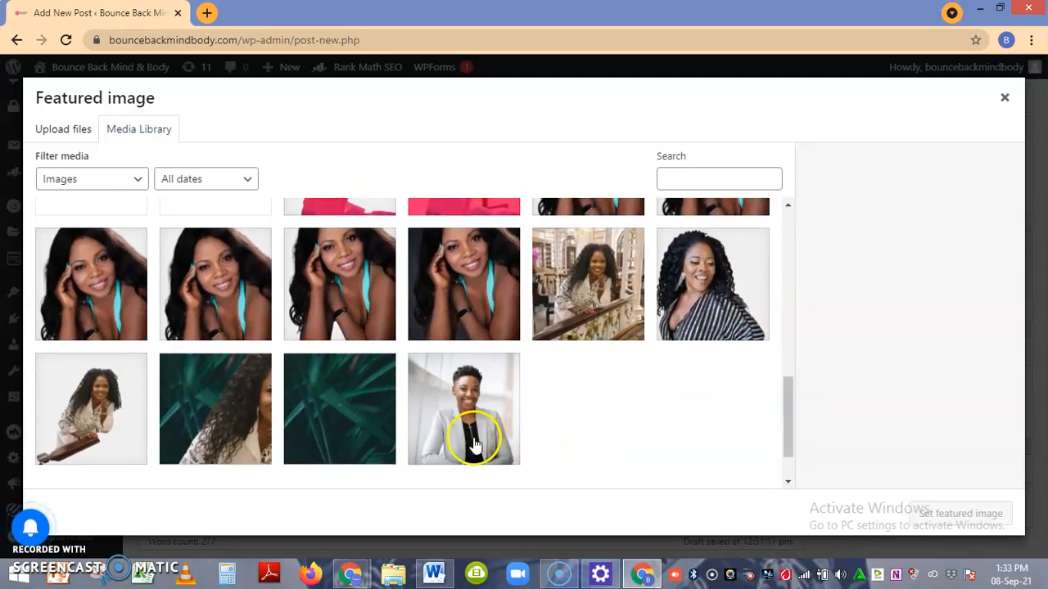
click(474, 439)
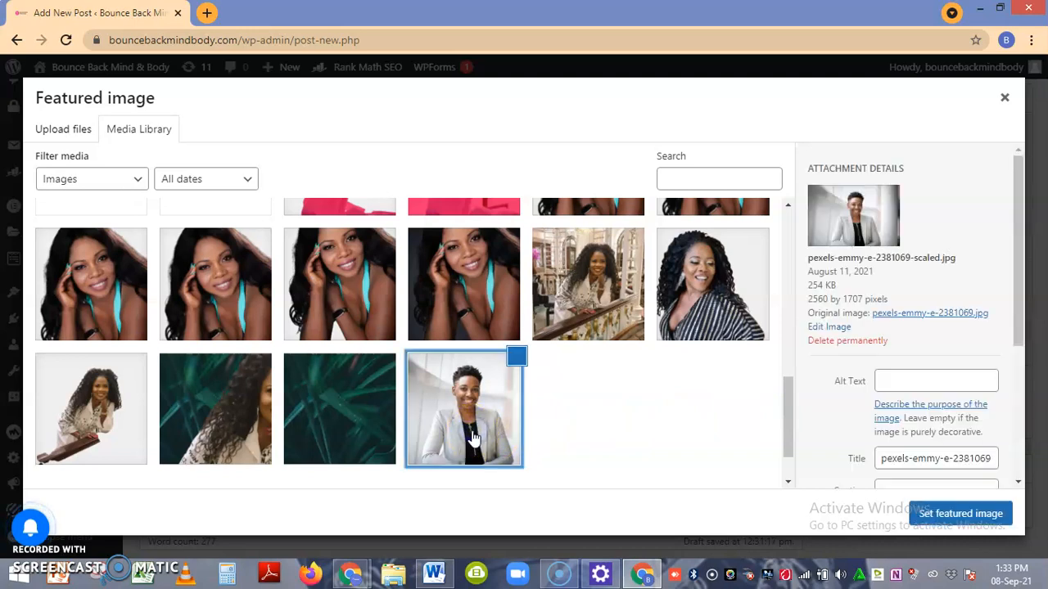
click(933, 514)
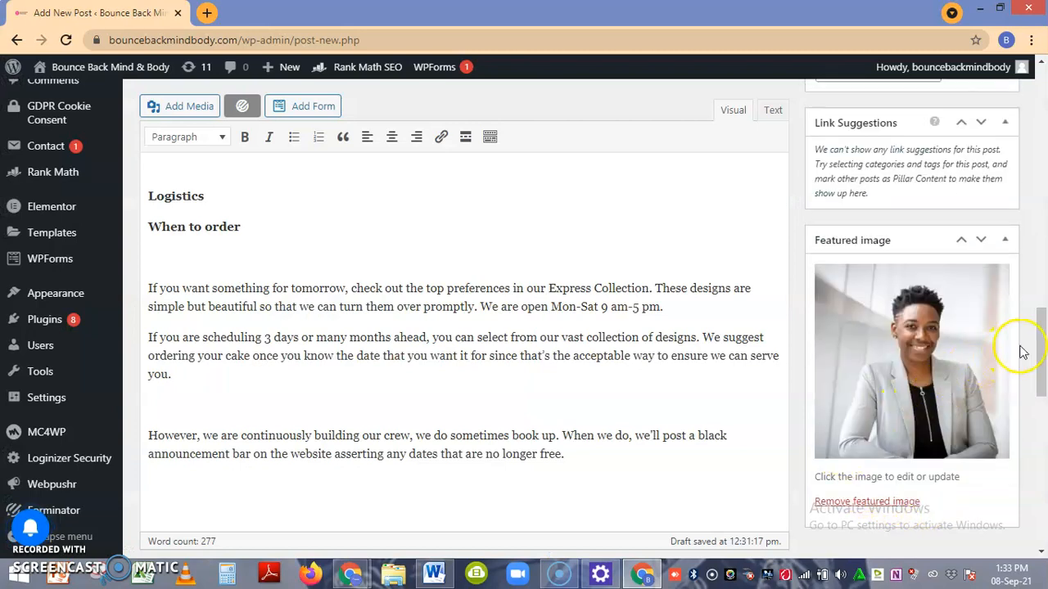
Set the post's Rank Math focus keyword to "Dietary".
drag(1042, 348, 1043, 424)
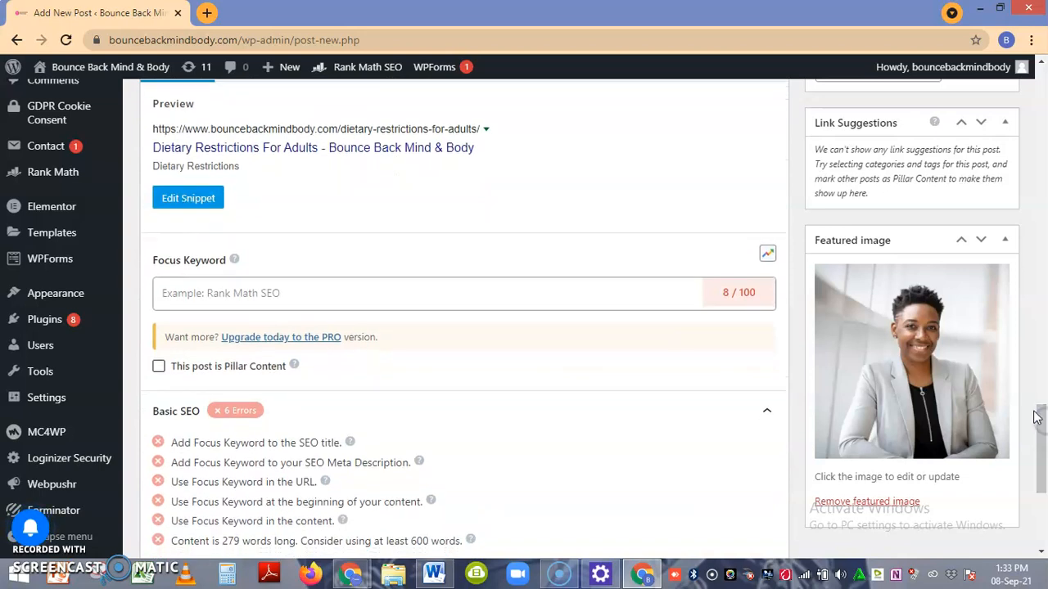
click(323, 293)
click(295, 294)
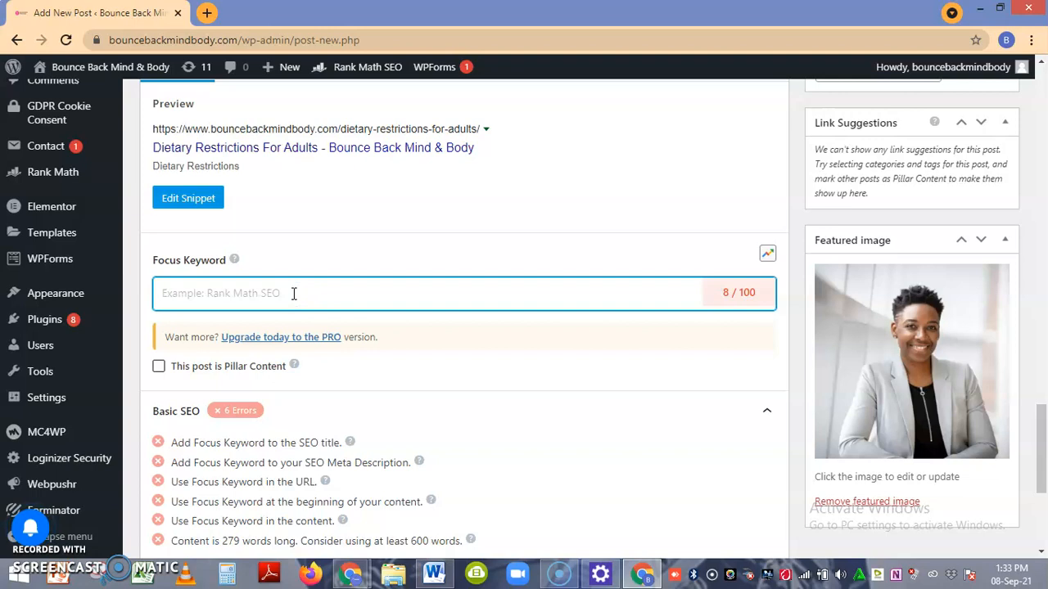
text(Dietary)
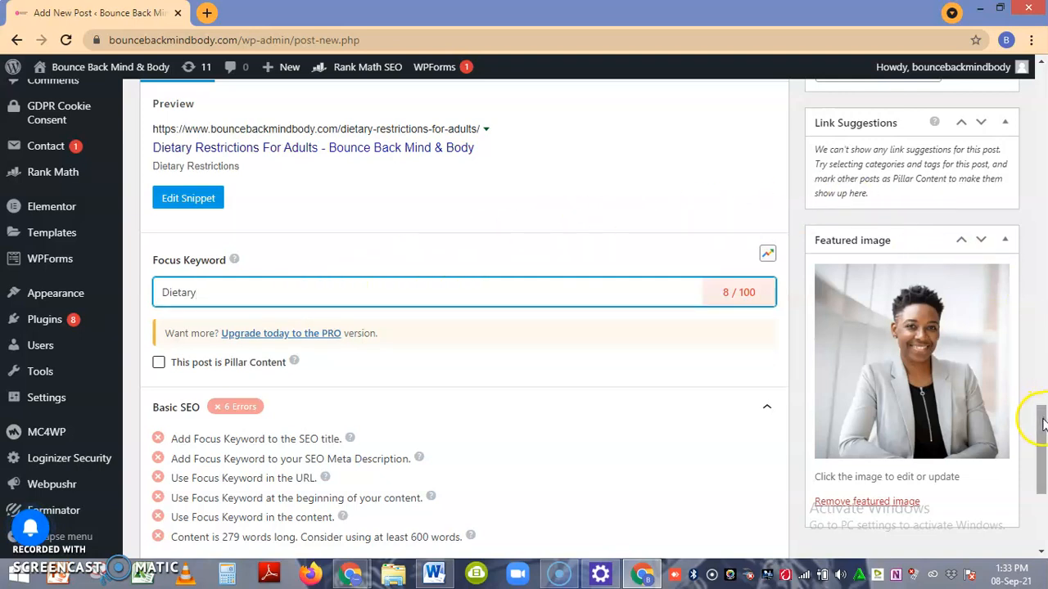
Change the post's author to the other listed user and publish the post.
drag(1043, 424, 1044, 467)
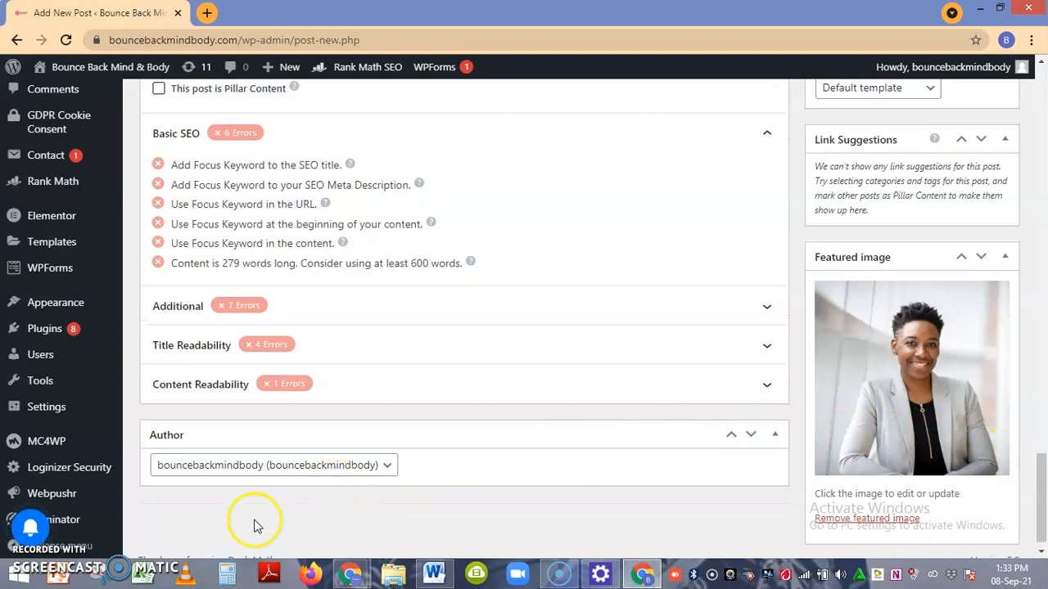
click(283, 470)
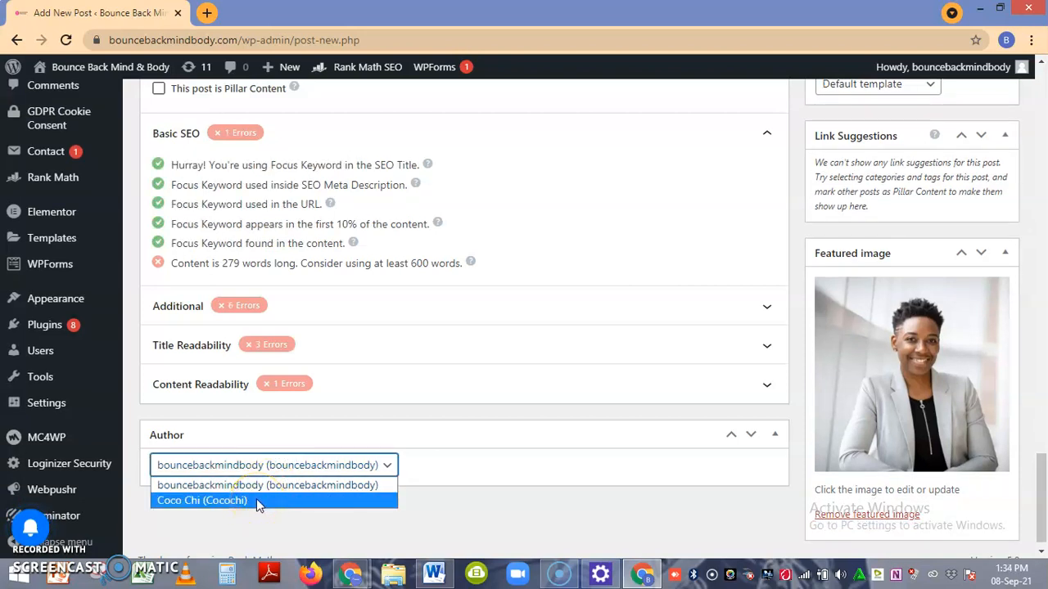
click(256, 501)
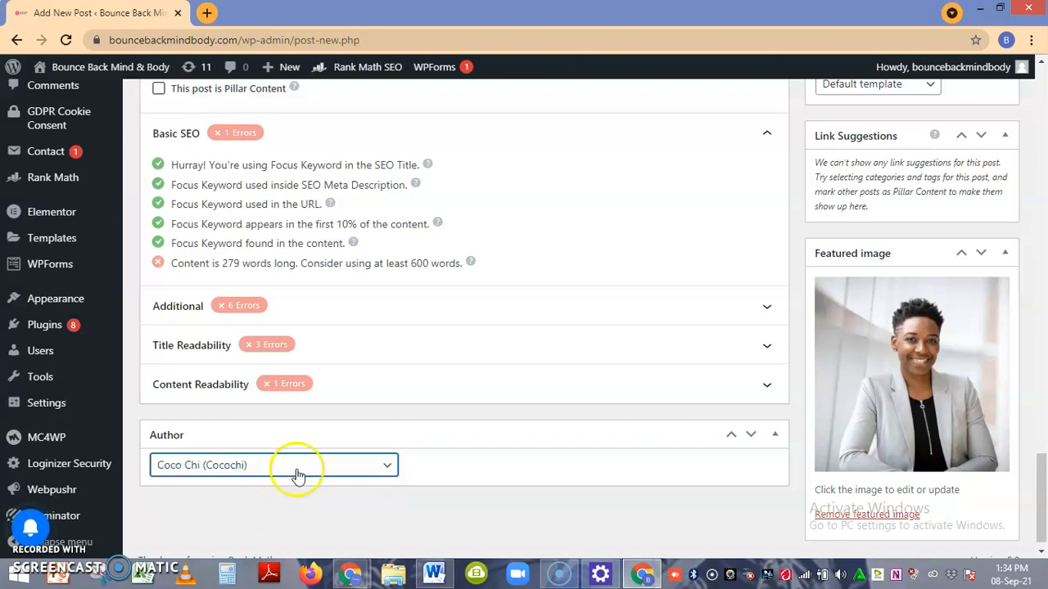
drag(1041, 500, 1045, 315)
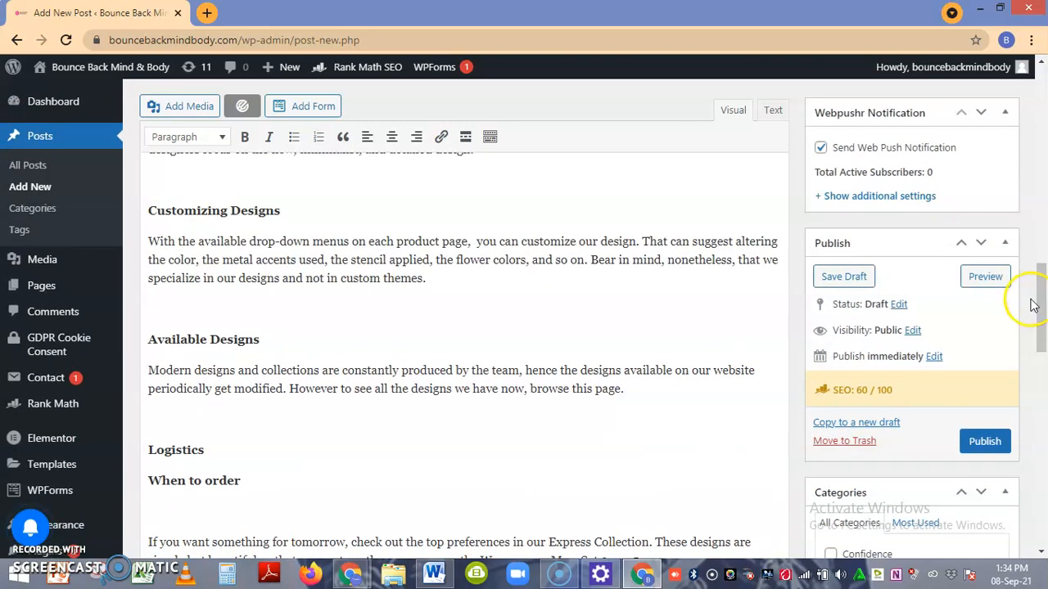
click(986, 443)
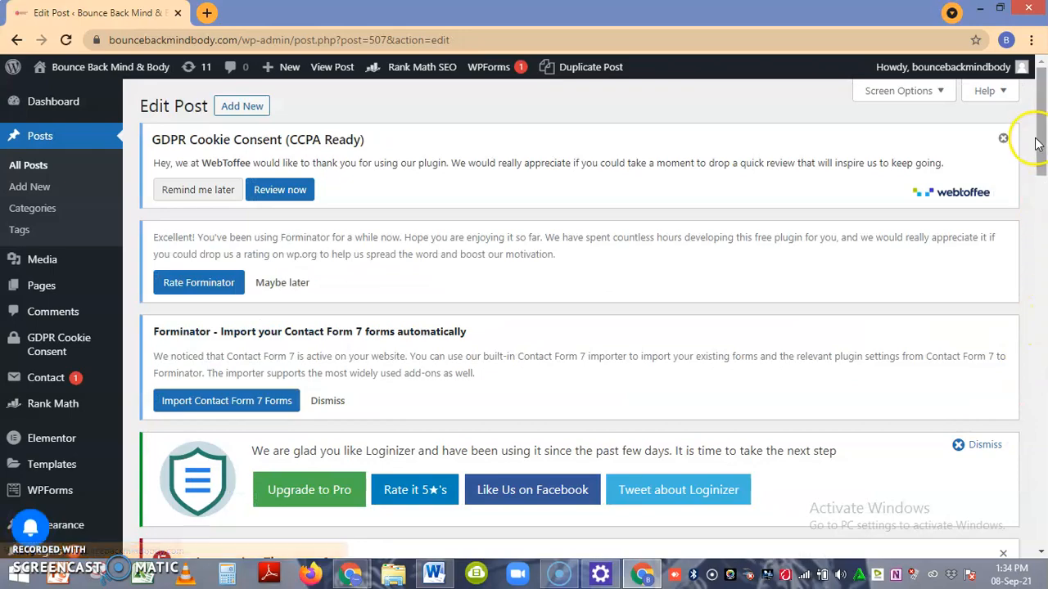
Open the published post's preview in a new browser tab and examine the page from its title down to the comment form.
click(1045, 111)
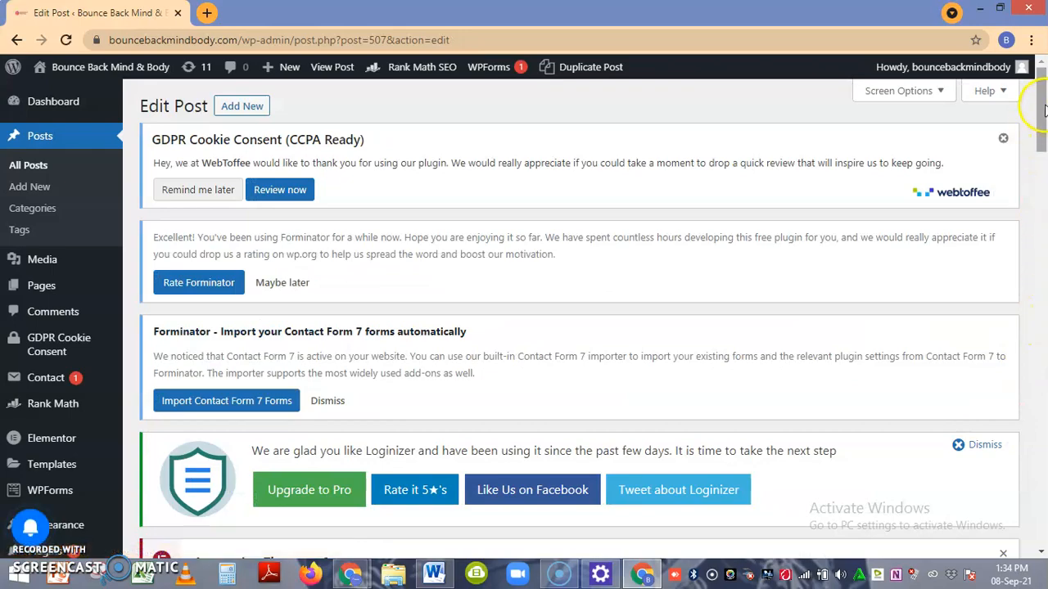
drag(1044, 111, 1045, 243)
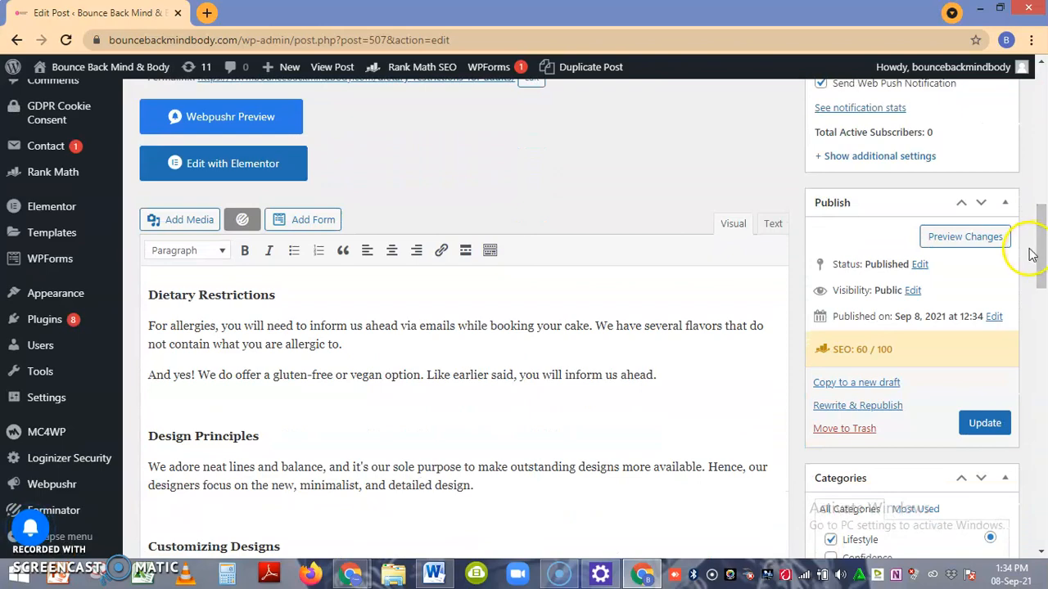
mouse_move(1043, 249)
mouse_down()
mouse_move(1045, 235)
mouse_move(1045, 249)
mouse_up()
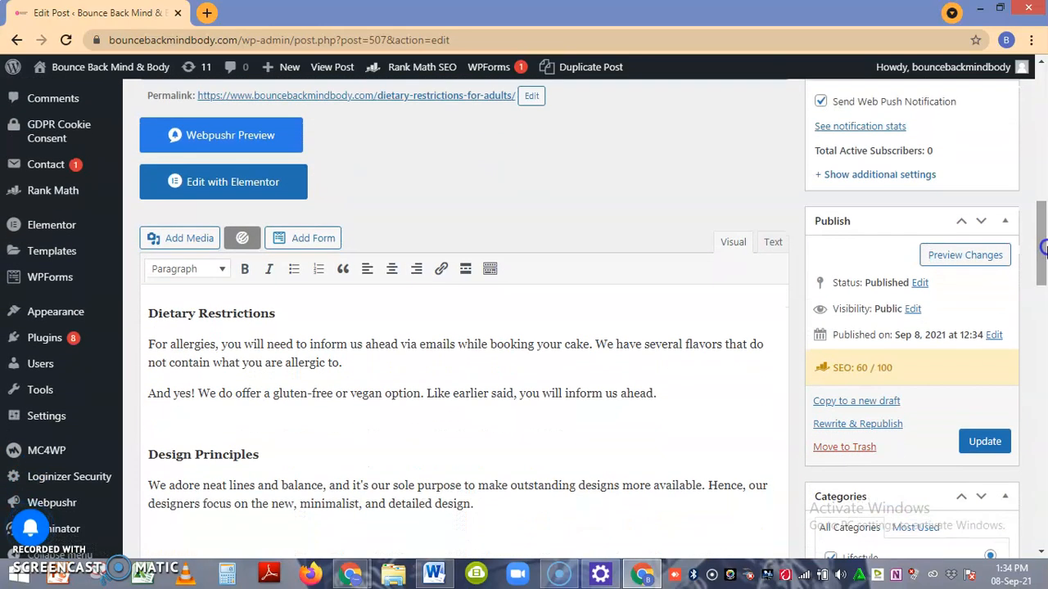
right_click(956, 270)
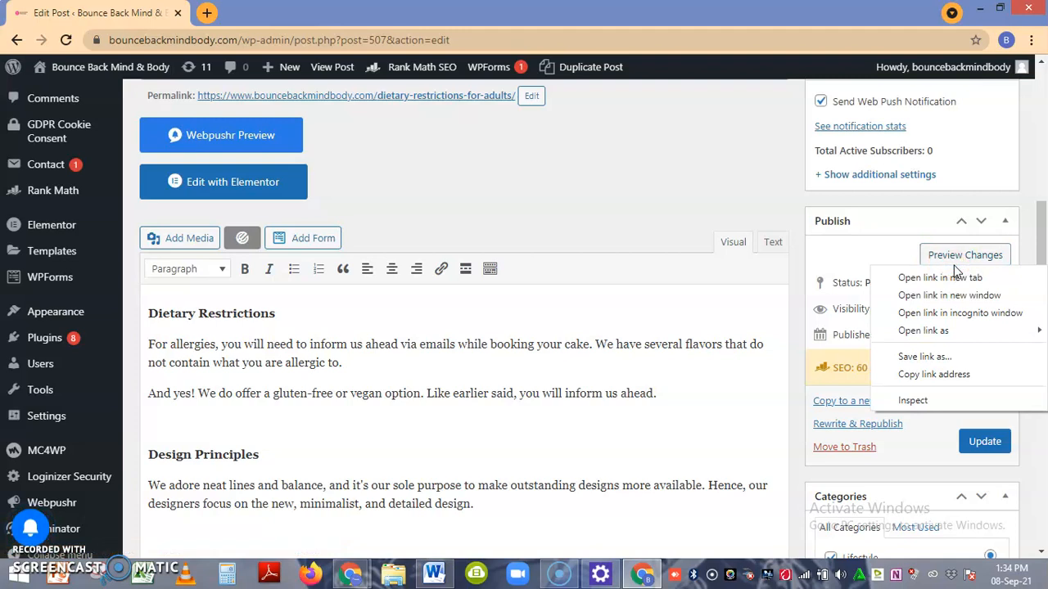
click(952, 278)
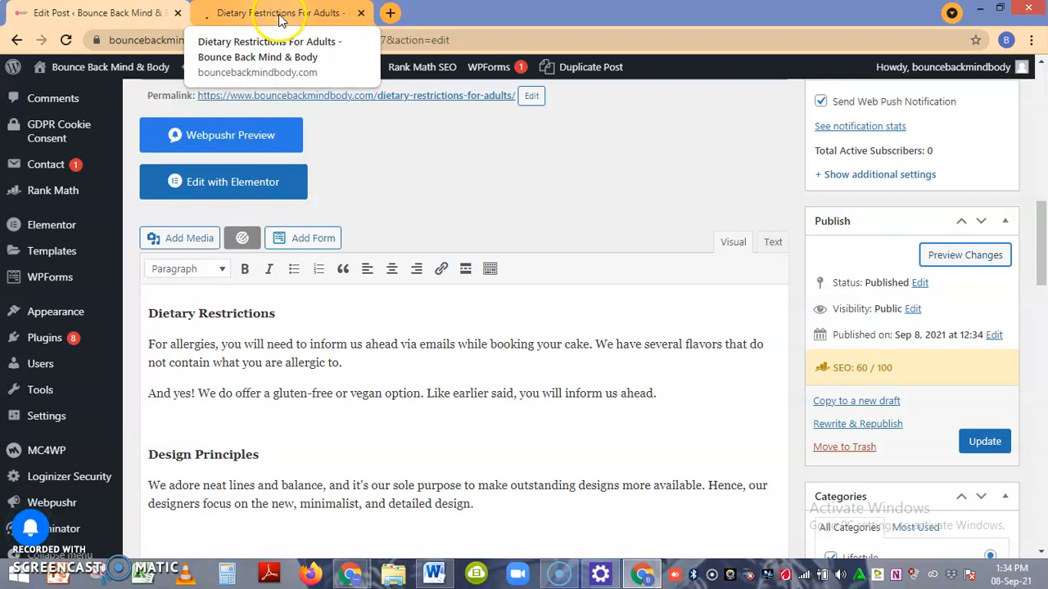
click(283, 18)
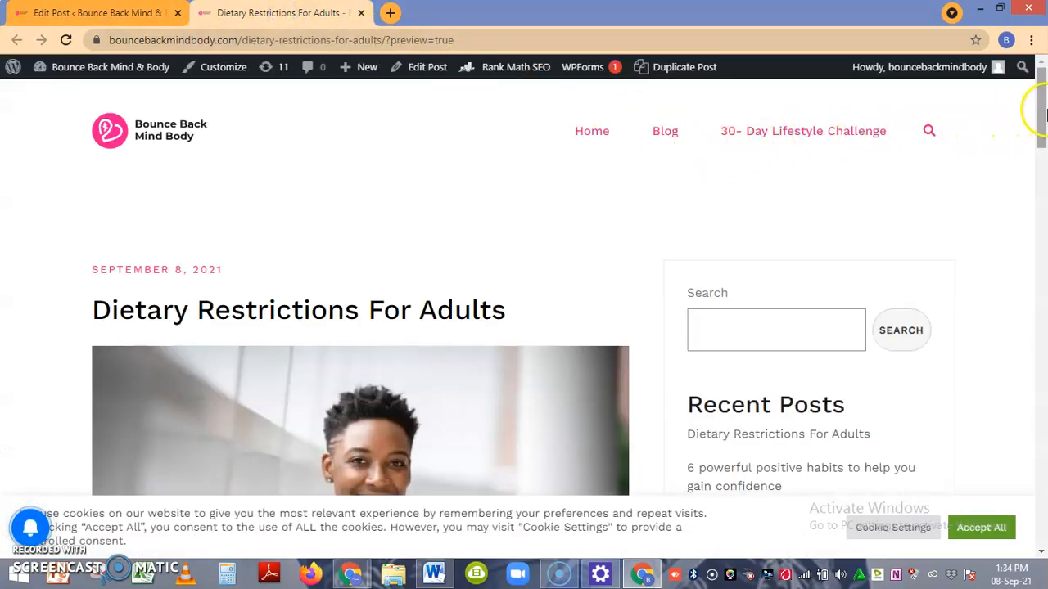
mouse_move(1038, 107)
mouse_down()
mouse_move(1043, 144)
mouse_move(1043, 123)
mouse_up()
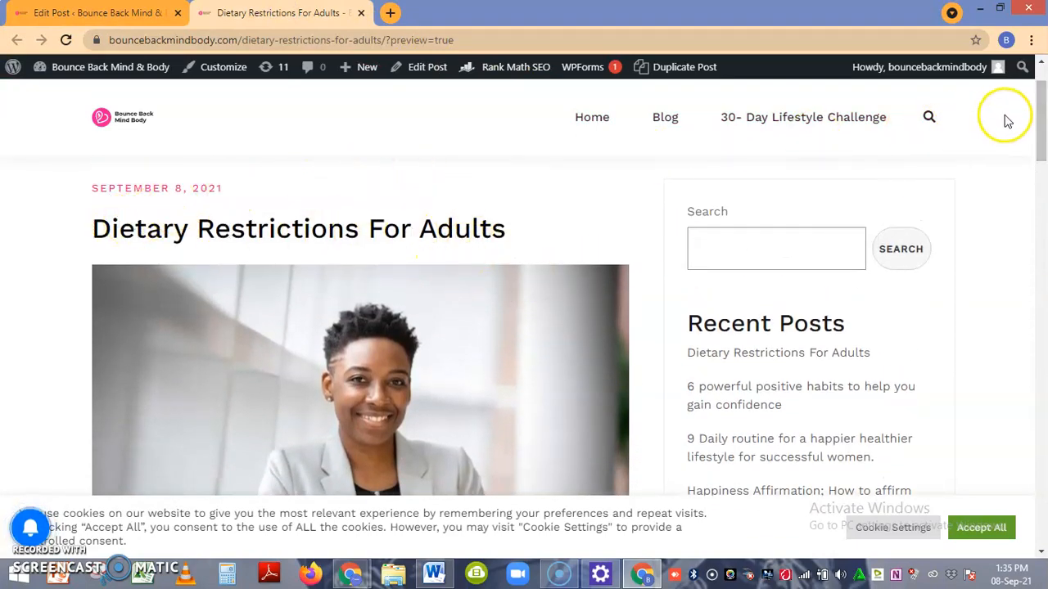
drag(1040, 110, 1042, 162)
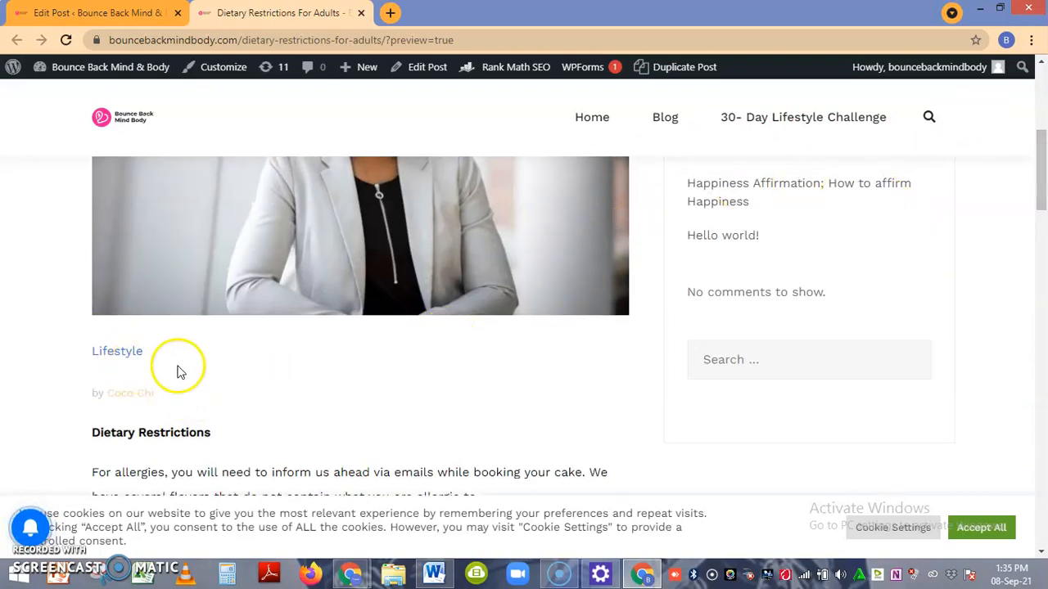
drag(1037, 162, 1043, 405)
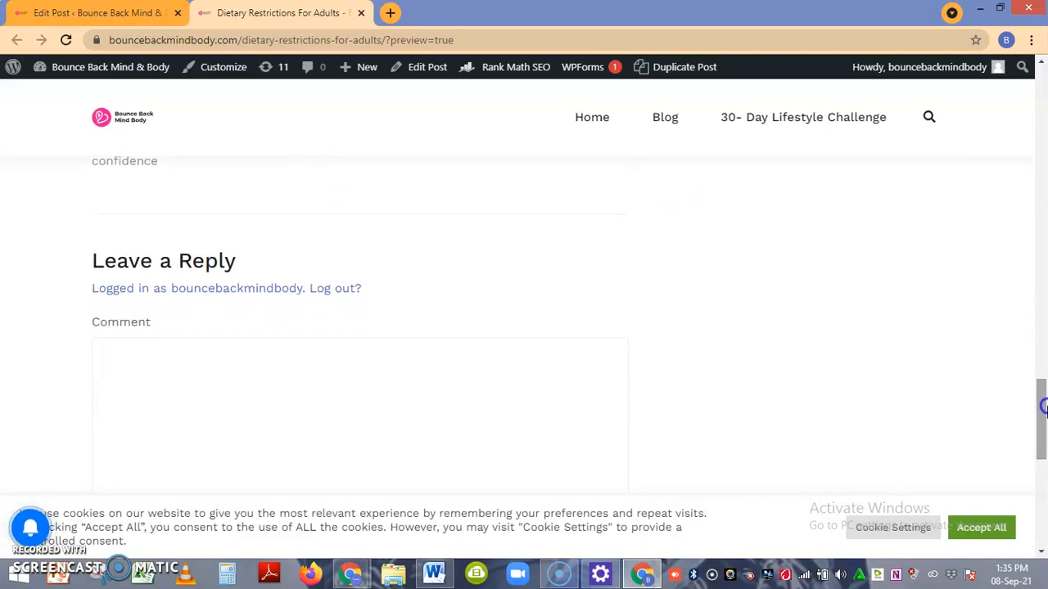
click(159, 362)
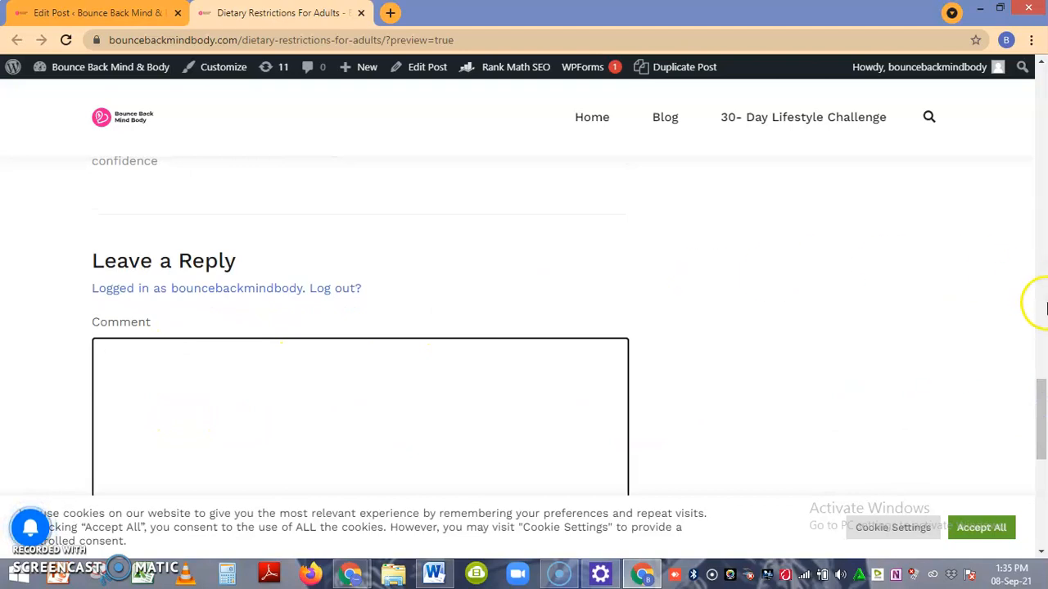
drag(1036, 402, 1041, 75)
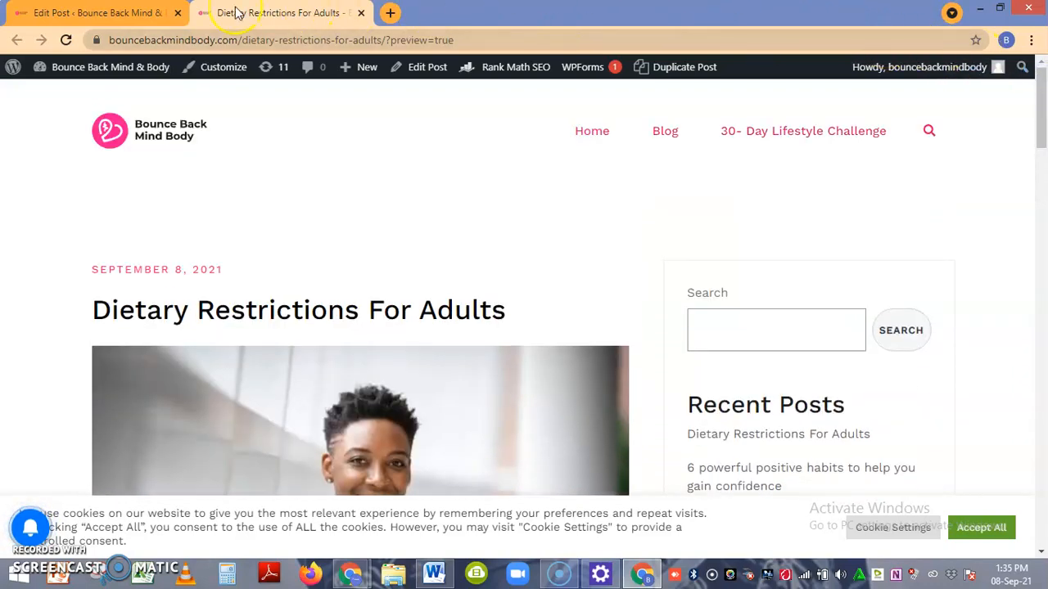